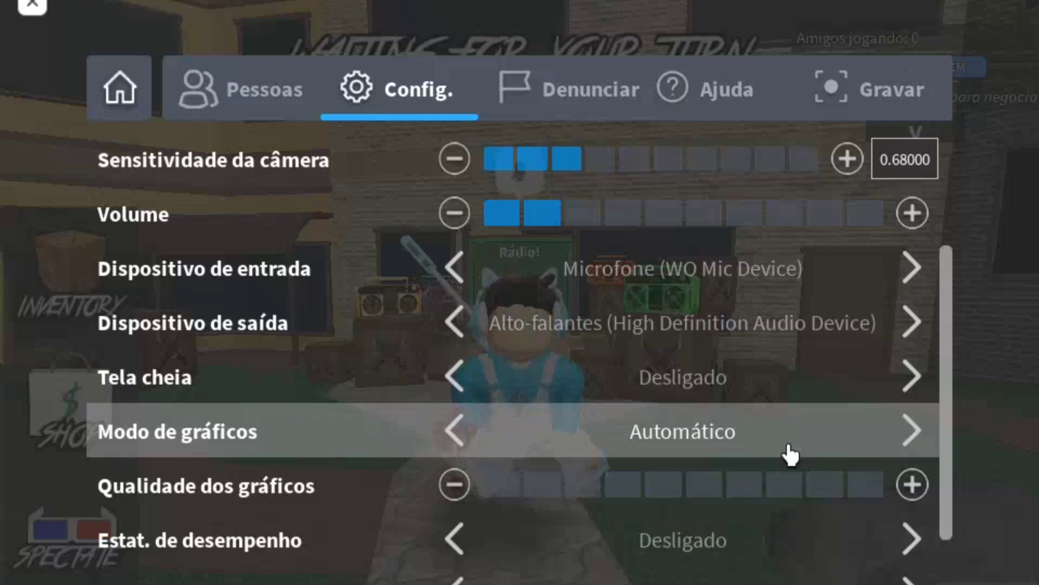
- Set the graphics mode to Manual, lower the graphics quality to level 1, and return to the game
{"action": "left_click", "coordinate": [790, 455]}
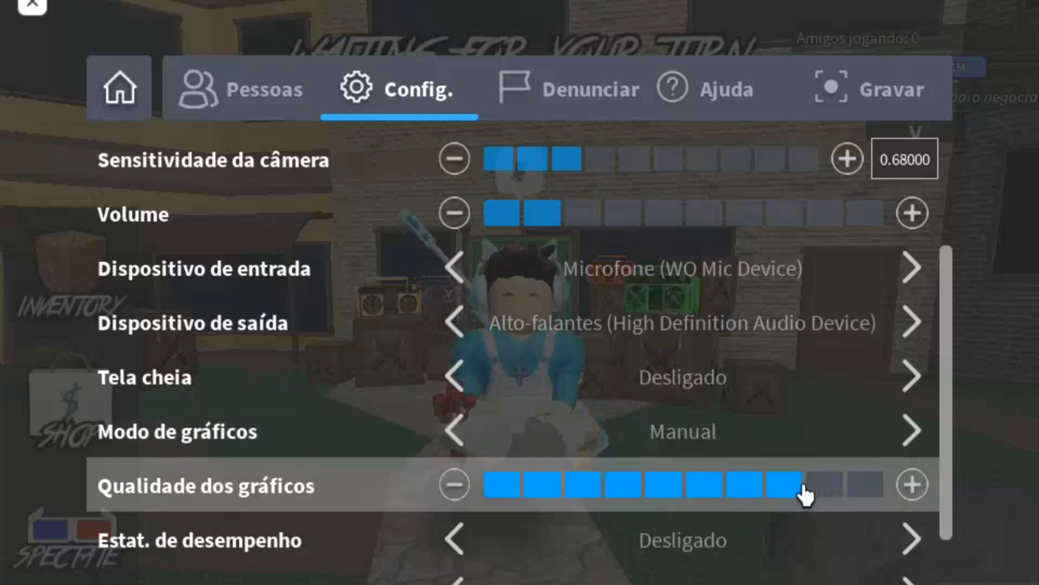
{"action": "left_click", "coordinate": [502, 486]}
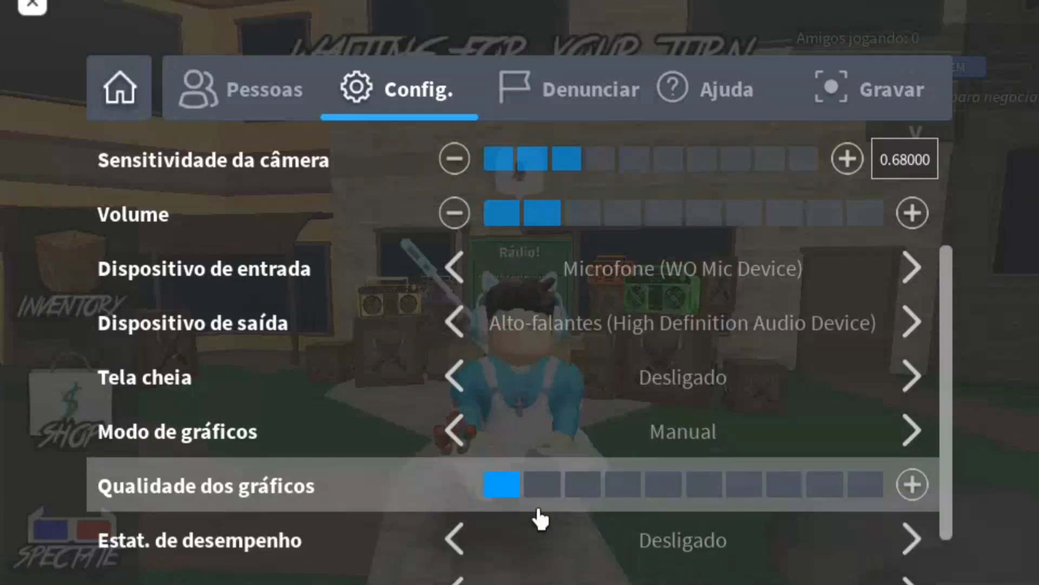
{"action": "scroll", "coordinate": [553, 550], "scroll_direction": "down", "scroll_amount": 1}
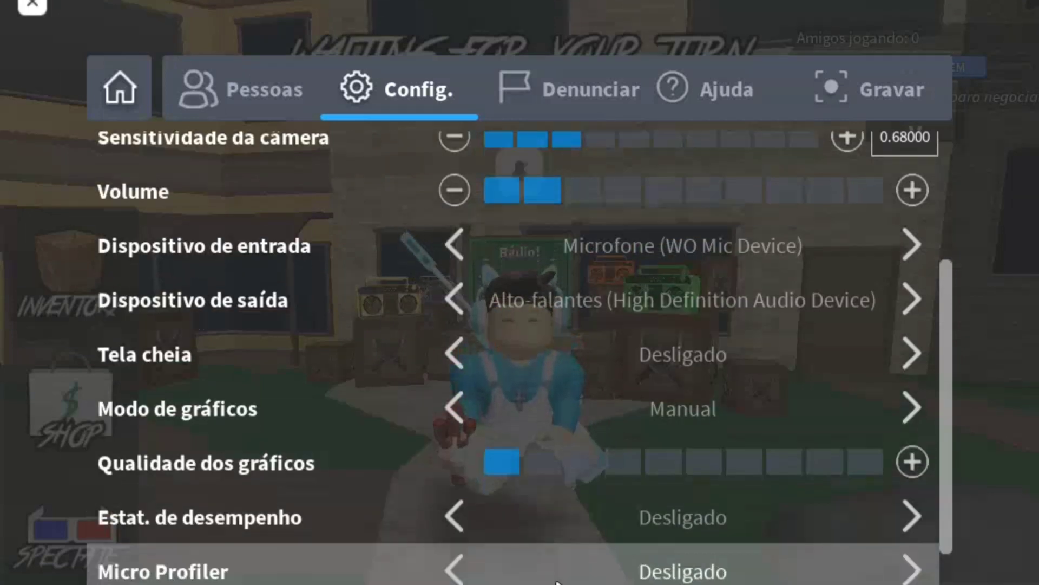
{"action": "key", "text": "Escape"}
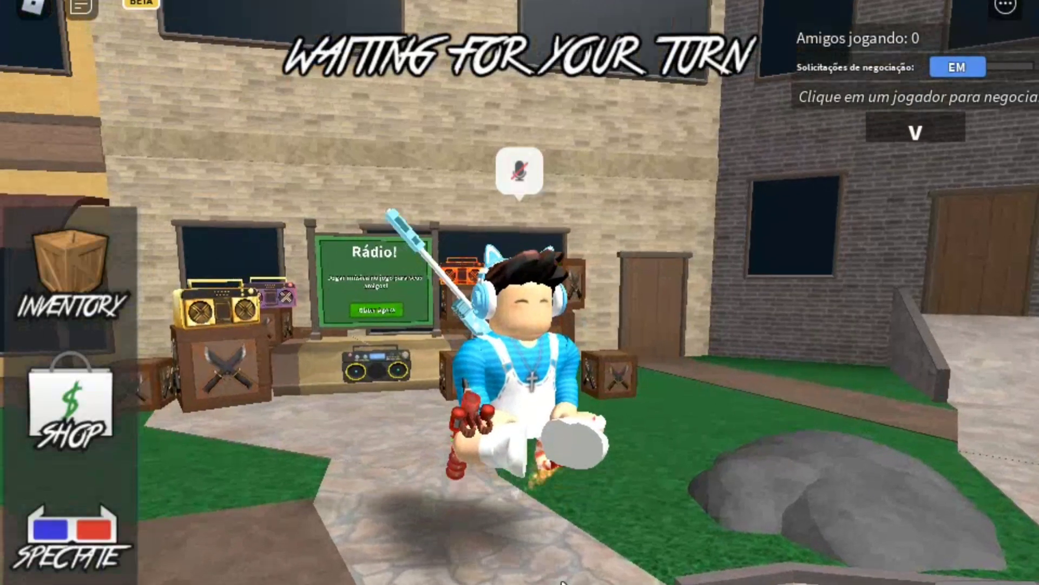
- Move the avatar and turn the camera around the lobby to examine the game at the lowest graphics quality
{"action": "key", "text": "Left"}
{"action": "key", "text": "Left"}
{"action": "key", "text": "Left"}
{"action": "key", "text": "Left"}
{"action": "key", "text": "space"}
{"action": "key", "text": "Right"}
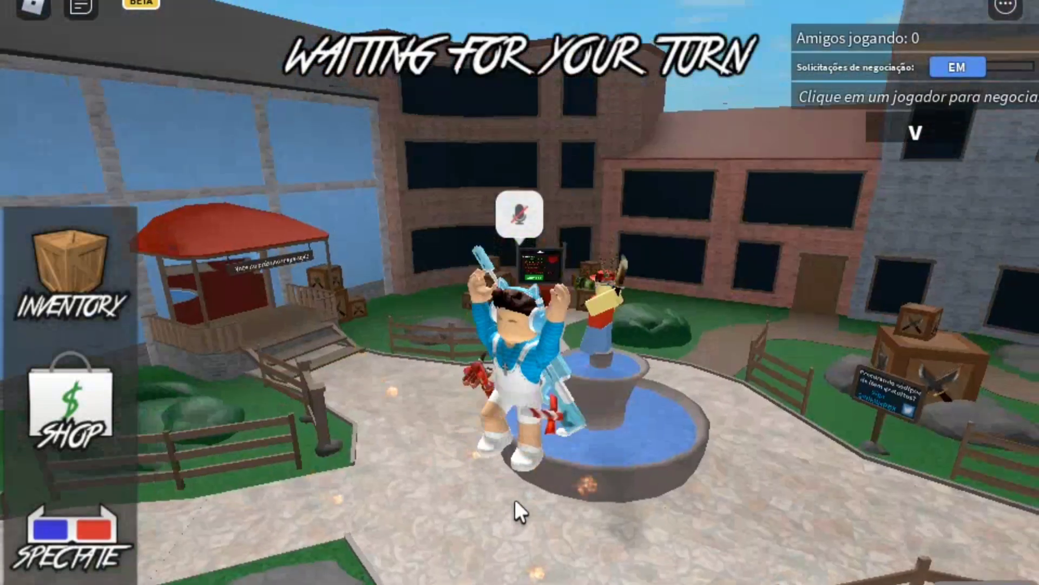
{"action": "key", "text": "Left"}
{"action": "key", "text": "Left"}
{"action": "key", "text": "Left"}
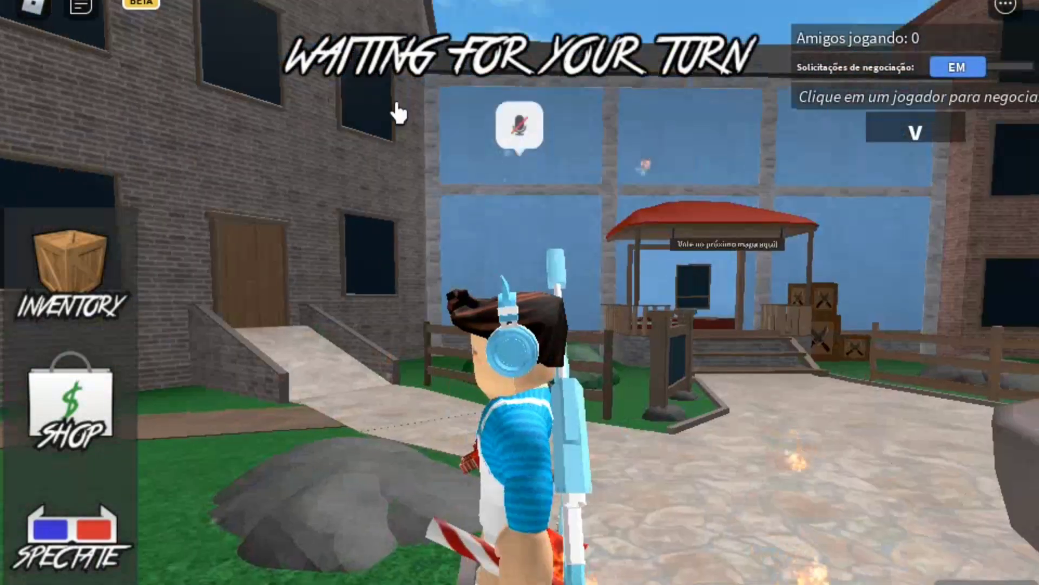
- Raise the graphics quality to level 8 in the game settings and return to the game
{"action": "key", "text": "Escape"}
{"action": "left_click", "coordinate": [413, 117]}
{"action": "scroll", "coordinate": [785, 433], "scroll_direction": "down", "scroll_amount": 1}
{"action": "left_click", "coordinate": [787, 417]}
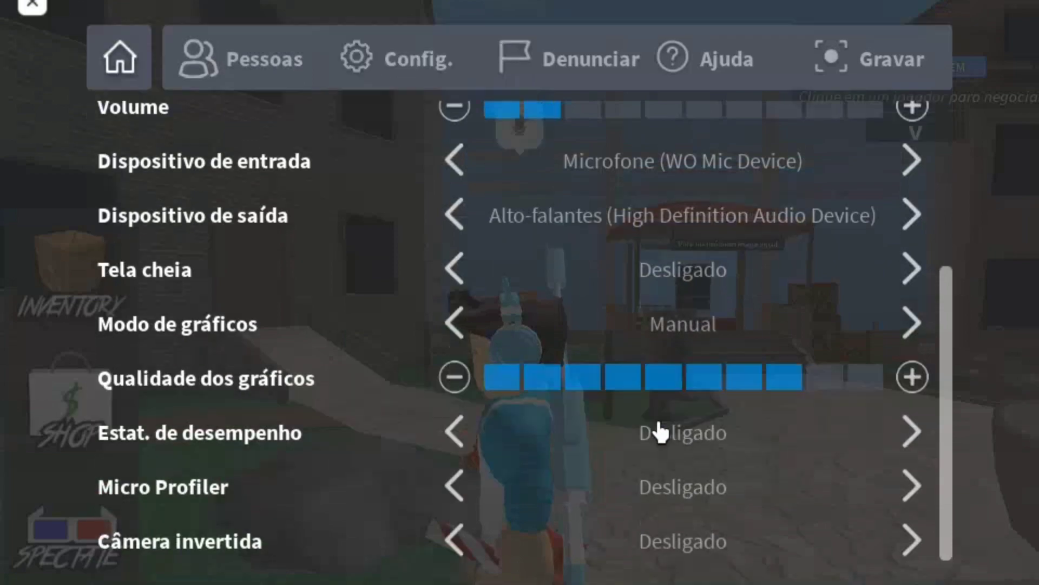
{"action": "key", "text": "Escape"}
- Walk past the fountain and turn the camera to examine the lobby at graphics quality level 8
{"action": "key", "text": "Right"}
{"action": "key", "text": "Right"}
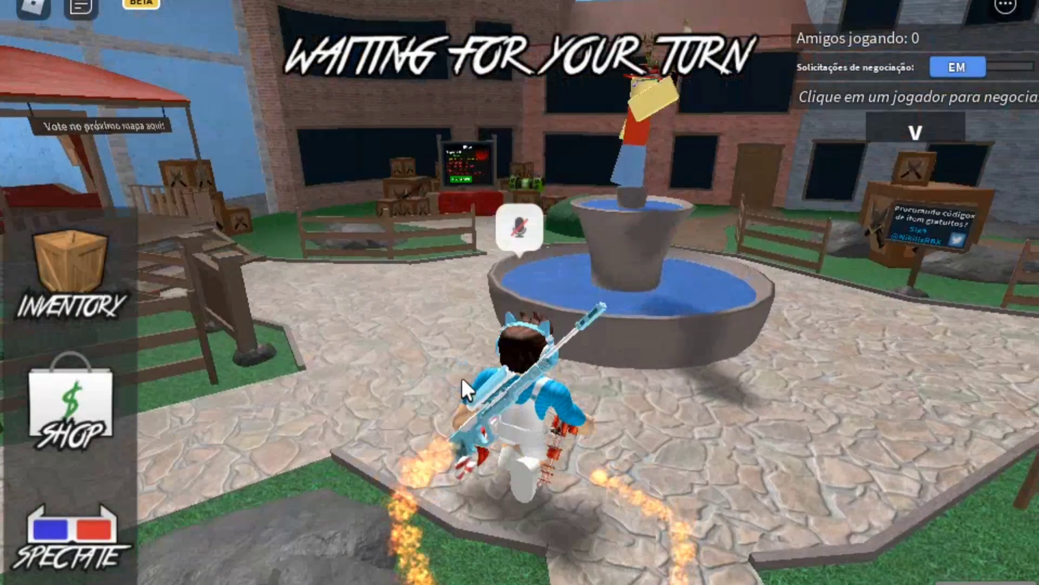
{"action": "key", "text": "Right"}
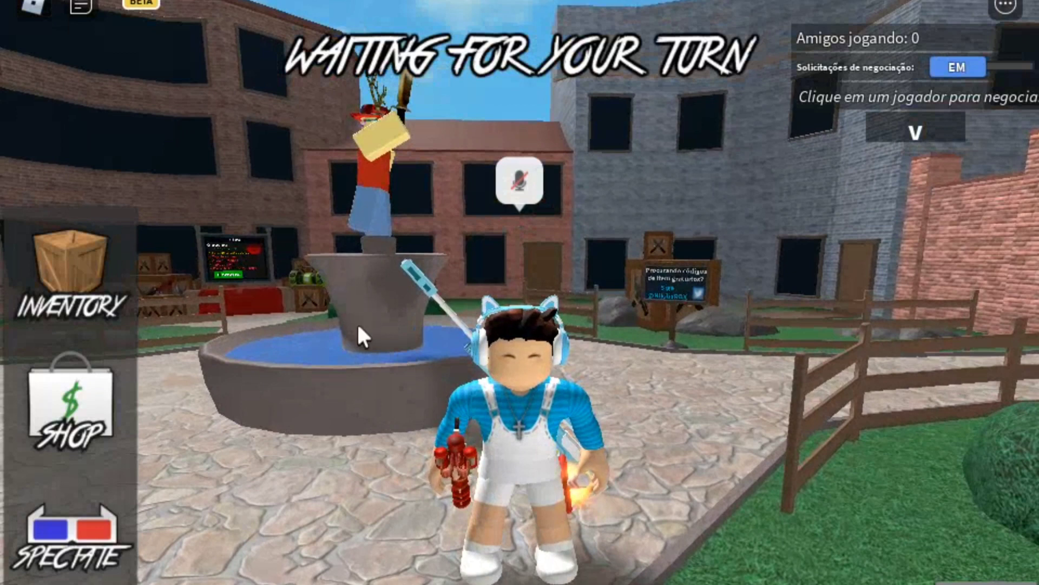
{"action": "key", "text": "Left"}
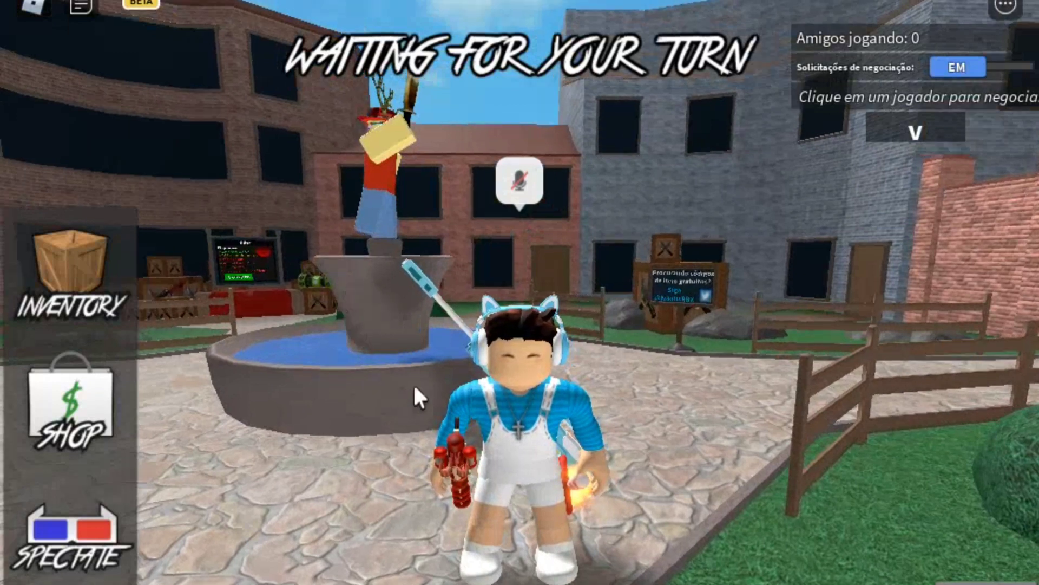
{"action": "key", "text": "Left"}
{"action": "key", "text": "Left"}
{"action": "key", "text": "Right"}
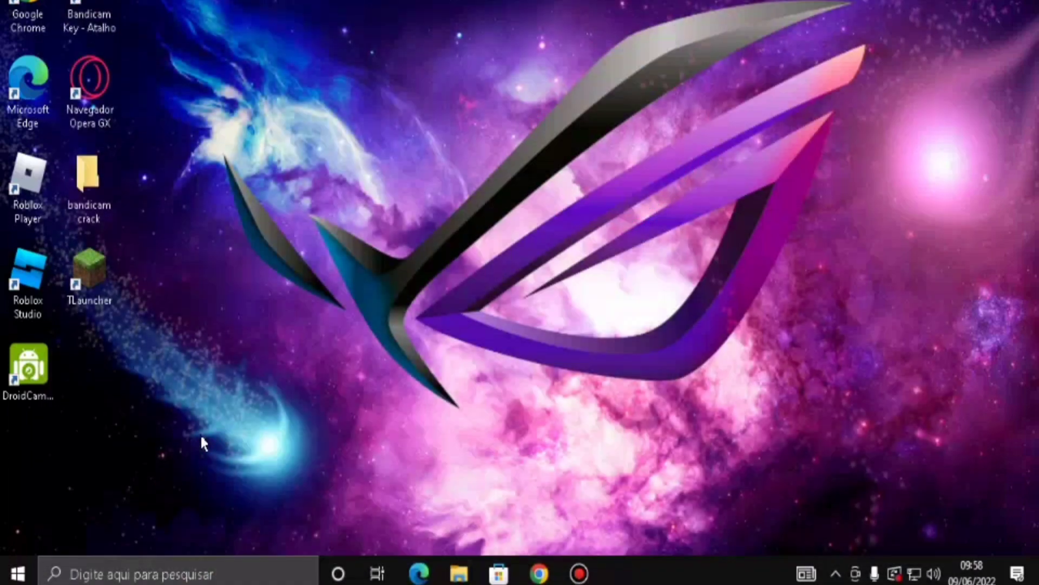
- Switch to the Windows desktop and open the Recent folder by running the command "recent"
{"action": "key", "text": "super+r"}
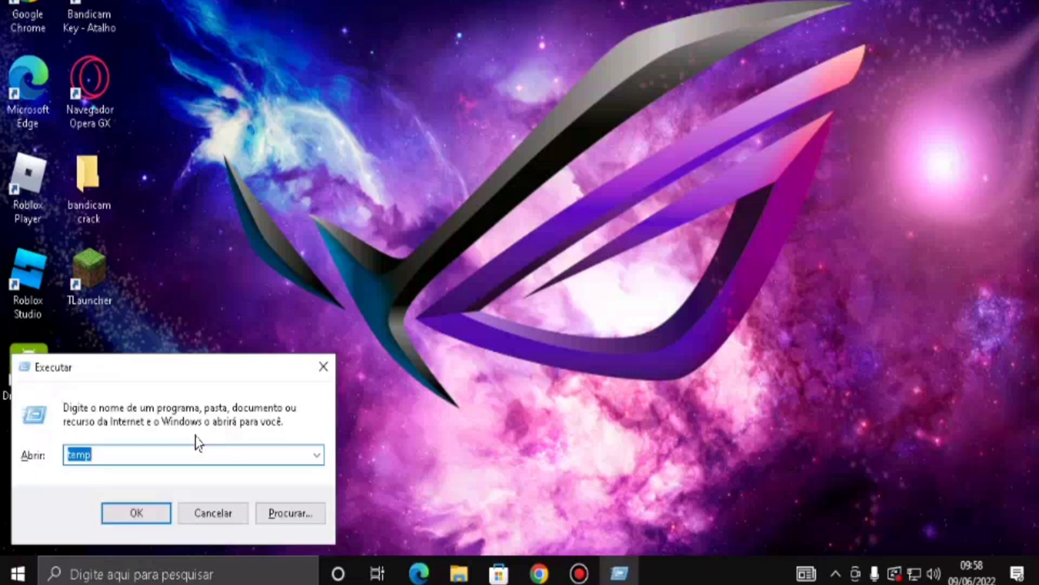
{"action": "left_click_drag", "start_coordinate": [101, 370], "coordinate": [223, 233]}
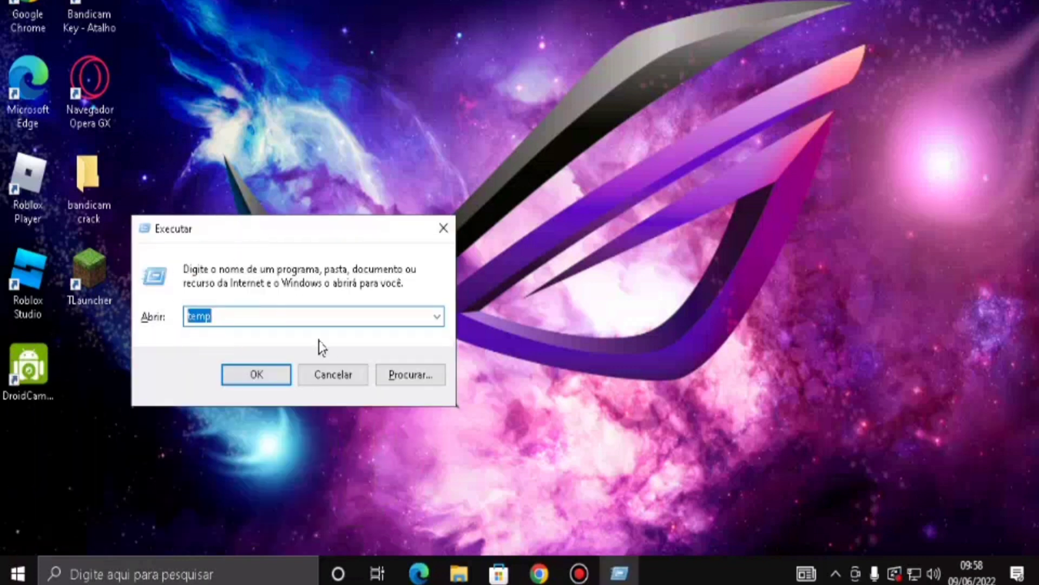
{"action": "left_click", "coordinate": [255, 313]}
{"action": "left_click_drag", "start_coordinate": [225, 315], "coordinate": [188, 319]}
{"action": "key", "text": "BackSpace"}
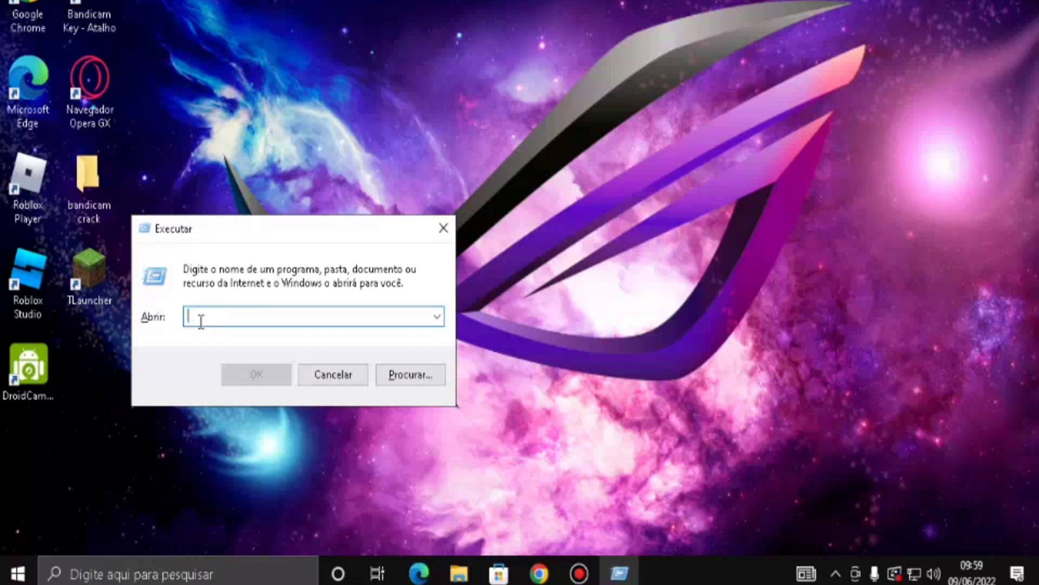
{"action": "type", "text": "recent"}
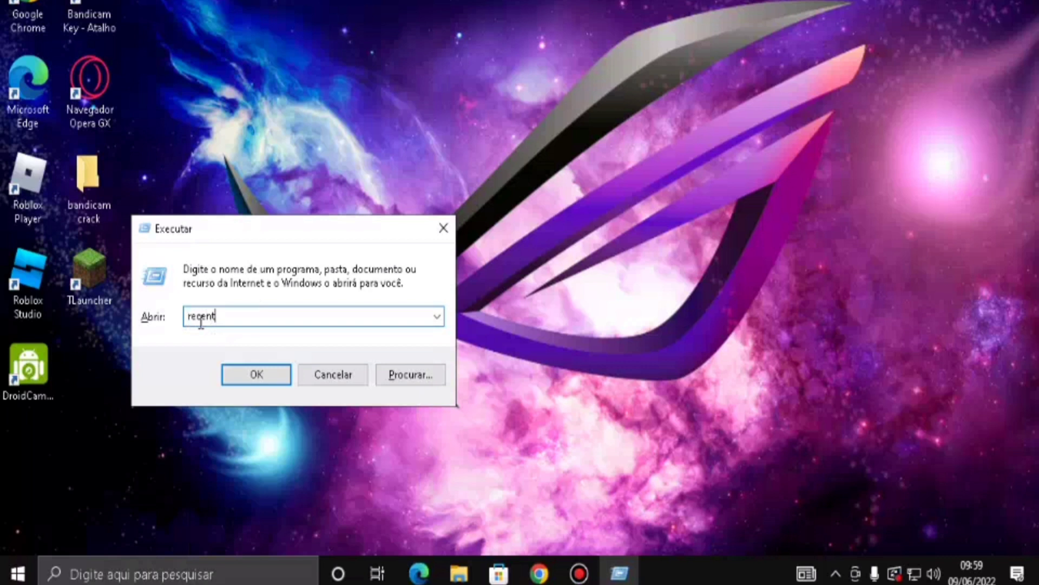
{"action": "key", "text": "Return"}
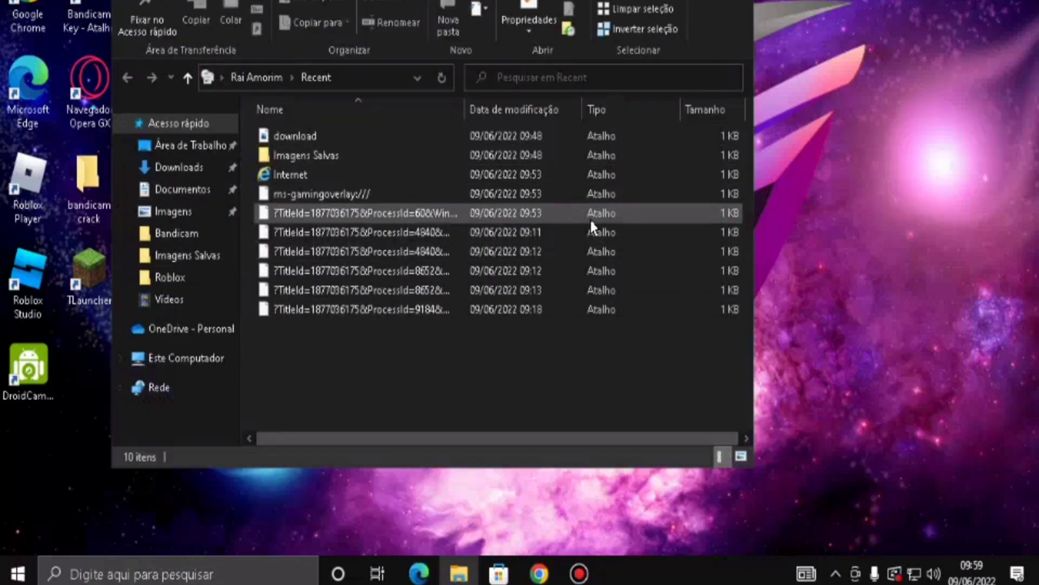
{"action": "left_click_drag", "start_coordinate": [513, 387], "coordinate": [296, 140]}
{"action": "left_click", "coordinate": [348, 351]}
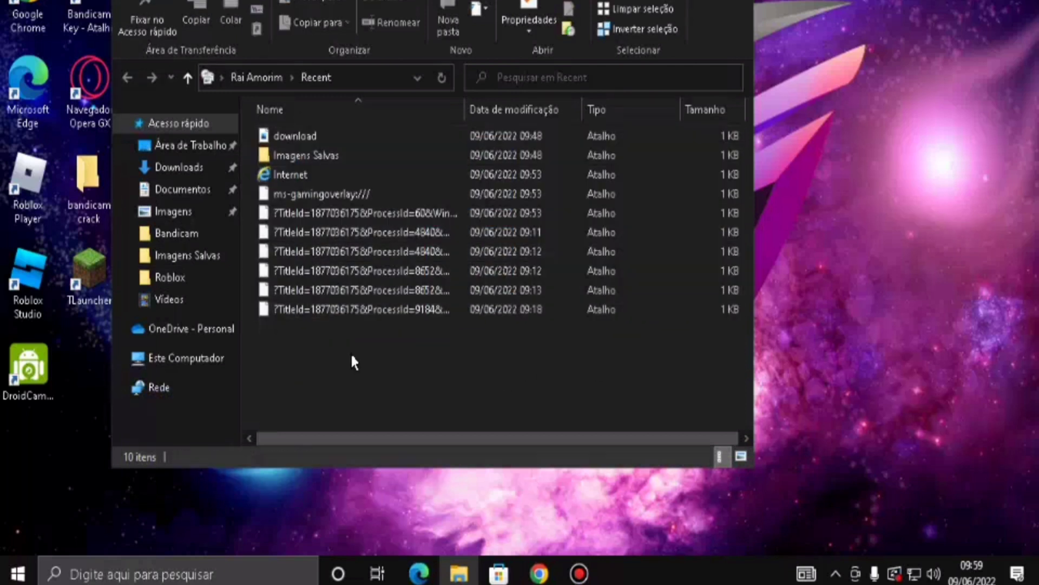
{"action": "key", "text": "ctrl+a"}
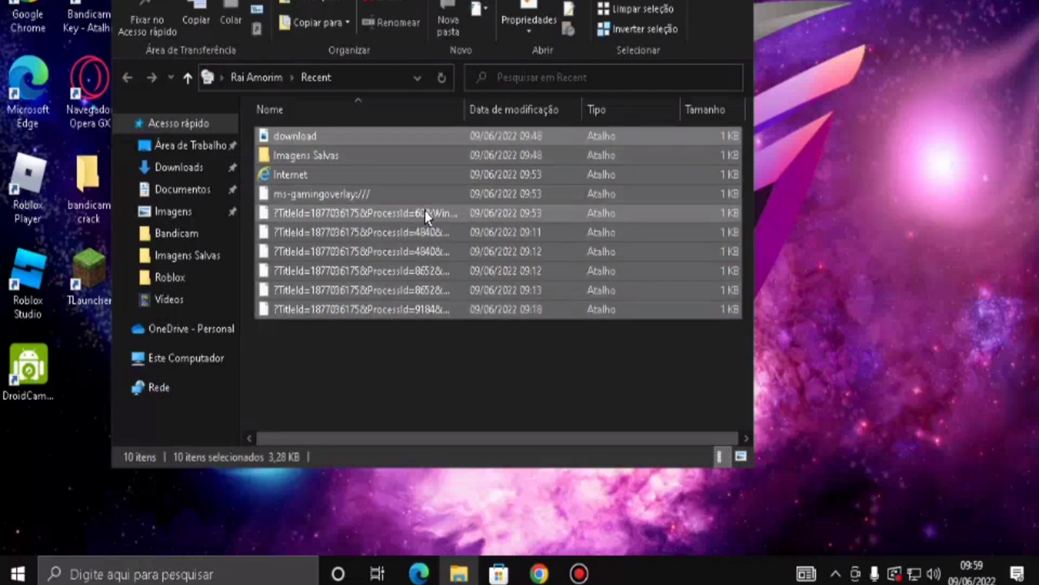
{"action": "right_click", "coordinate": [434, 196]}
{"action": "left_click", "coordinate": [365, 368]}
{"action": "left_click", "coordinate": [365, 369]}
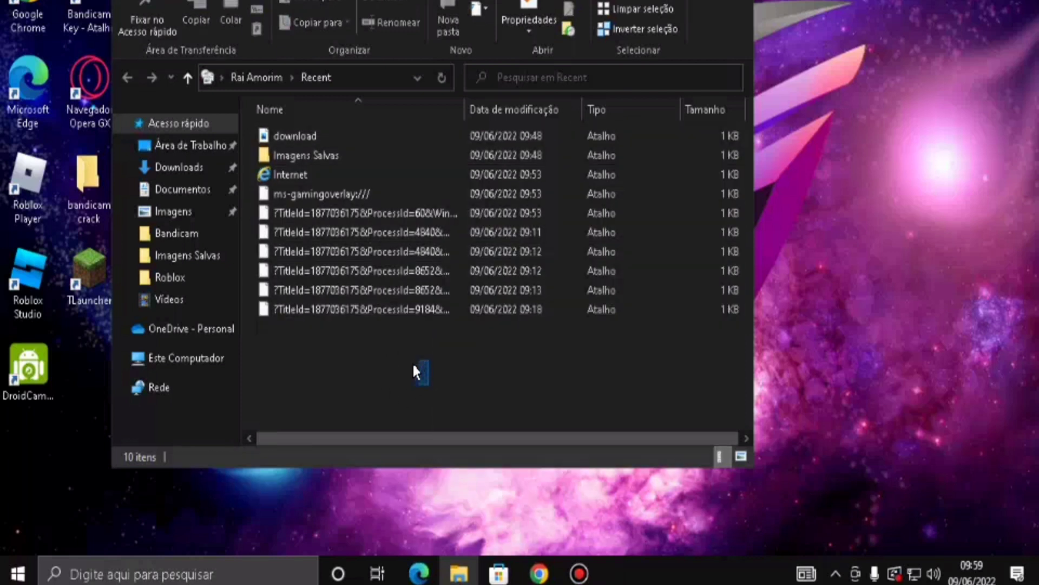
- Delete all the shortcuts in the Recent folder and close its window
{"action": "left_click_drag", "start_coordinate": [399, 385], "coordinate": [287, 137]}
{"action": "right_click", "coordinate": [287, 138]}
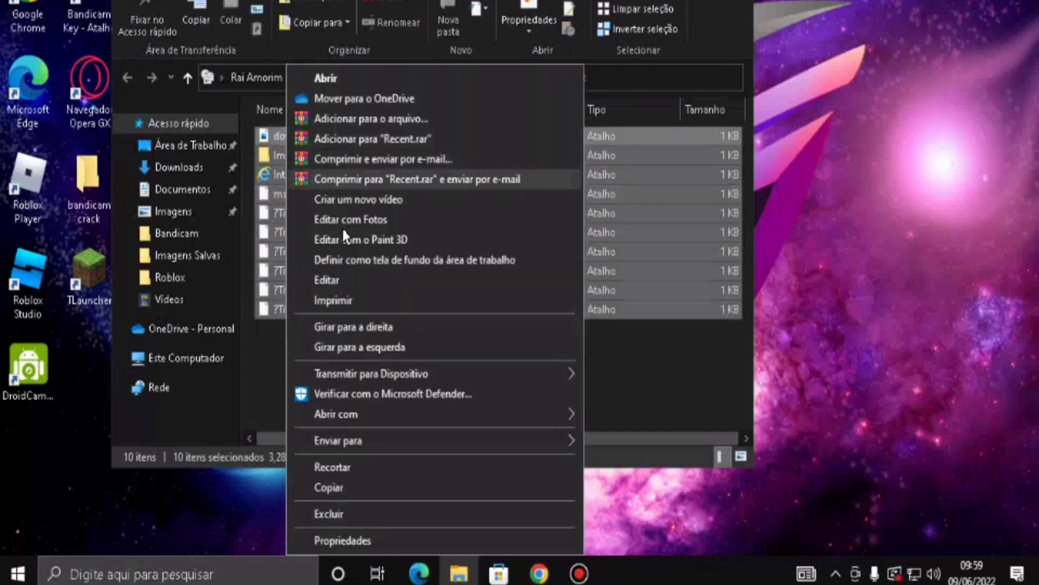
{"action": "left_click", "coordinate": [318, 514]}
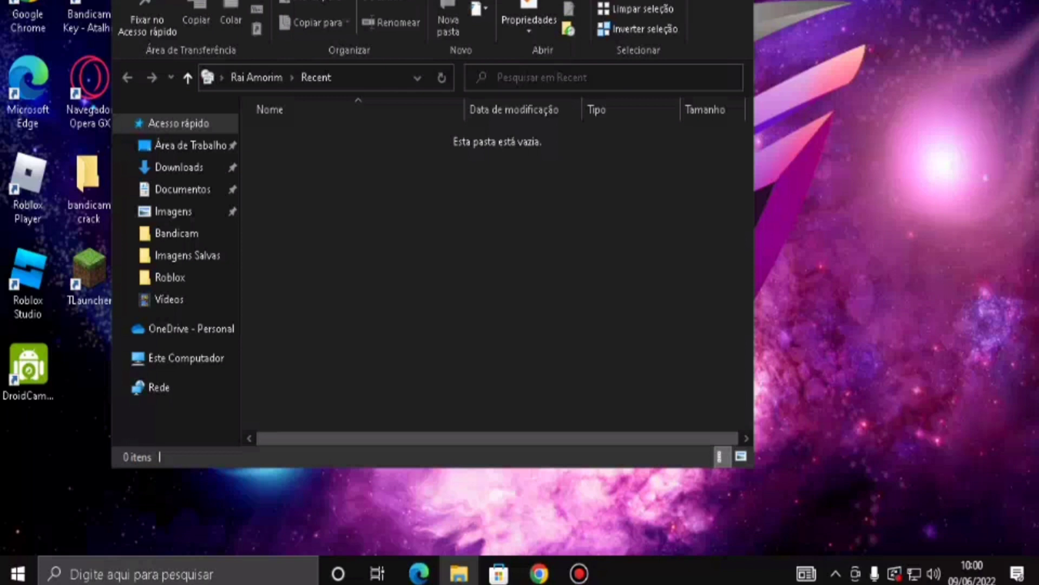
{"action": "key", "text": "alt+F4"}
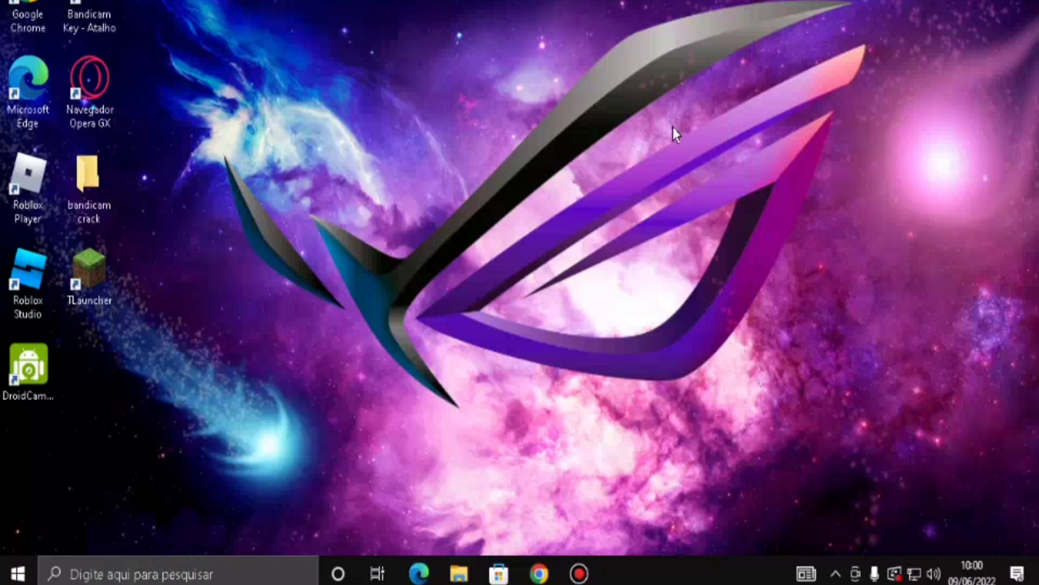
- Run the command "temp" to check the Windows Temp folder for files, and close its window
{"action": "key", "text": "super+r"}
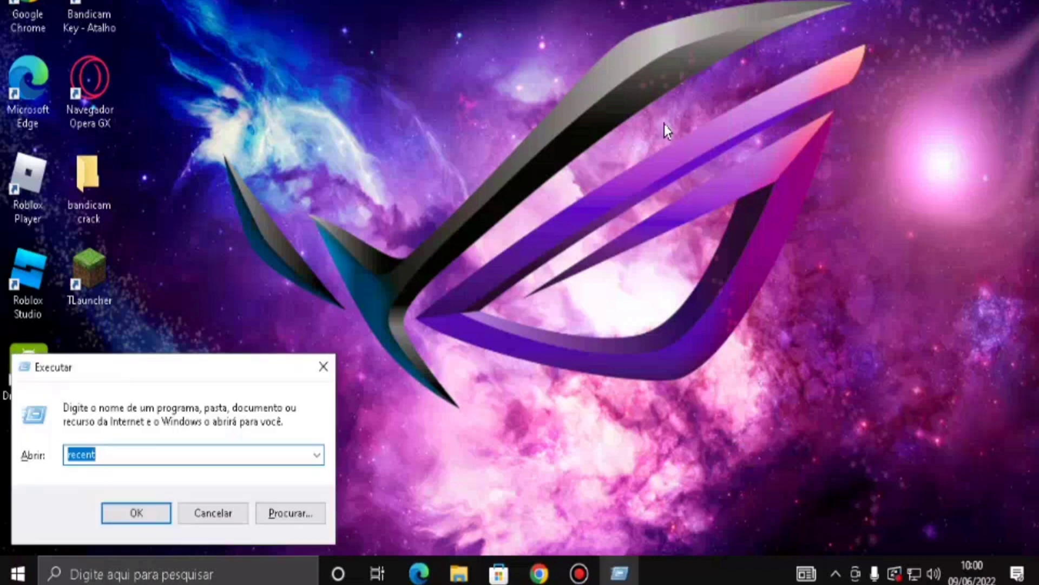
{"action": "key", "text": "BackSpace"}
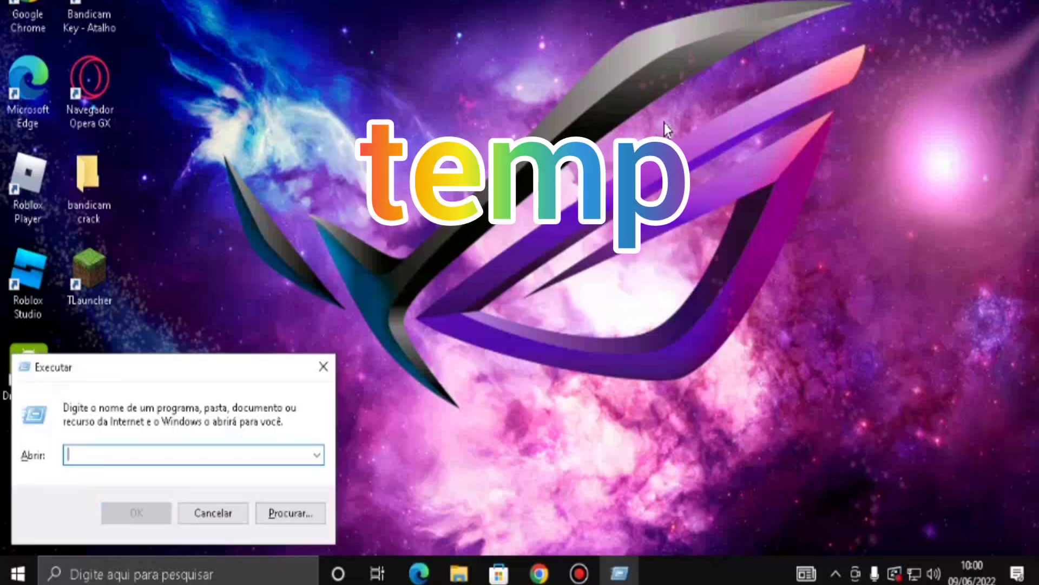
{"action": "type", "text": "temp"}
{"action": "key", "text": "Return"}
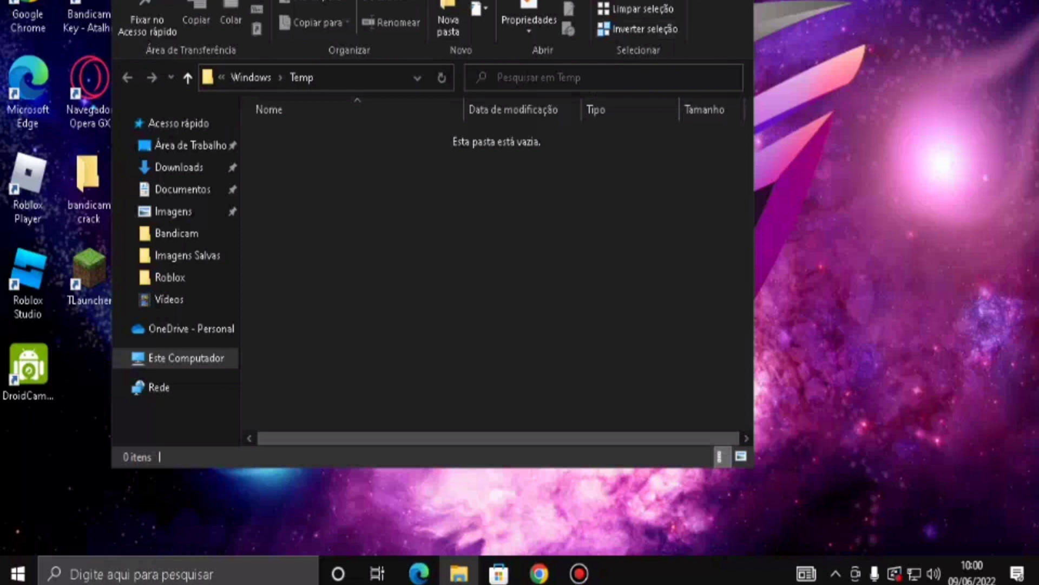
{"action": "left_click", "coordinate": [741, 0]}
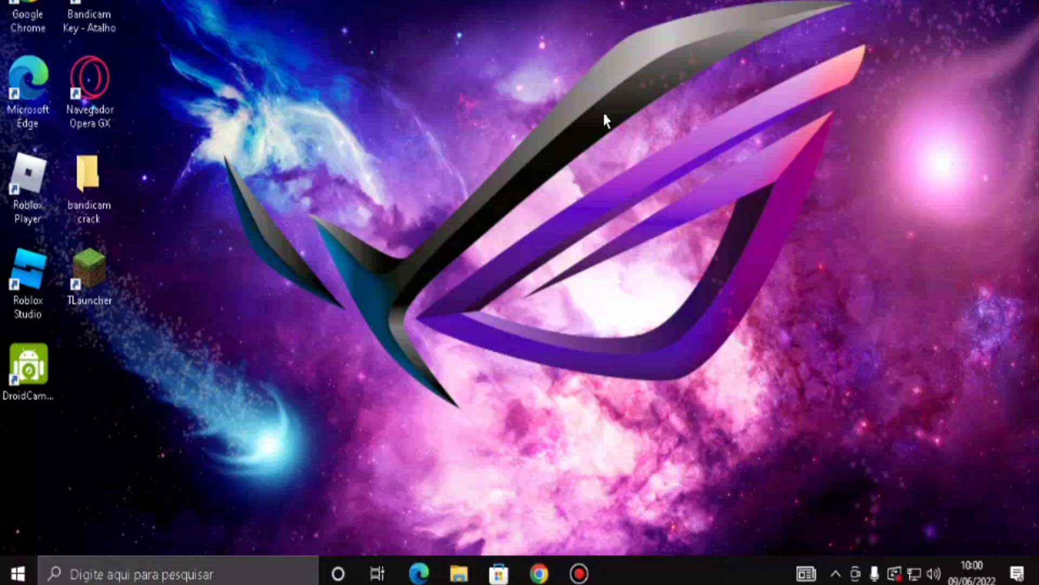
- Open the Windows prefetch folder by running the command "prefetch"
{"action": "key", "text": "super+r"}
{"action": "key", "text": "BackSpace"}
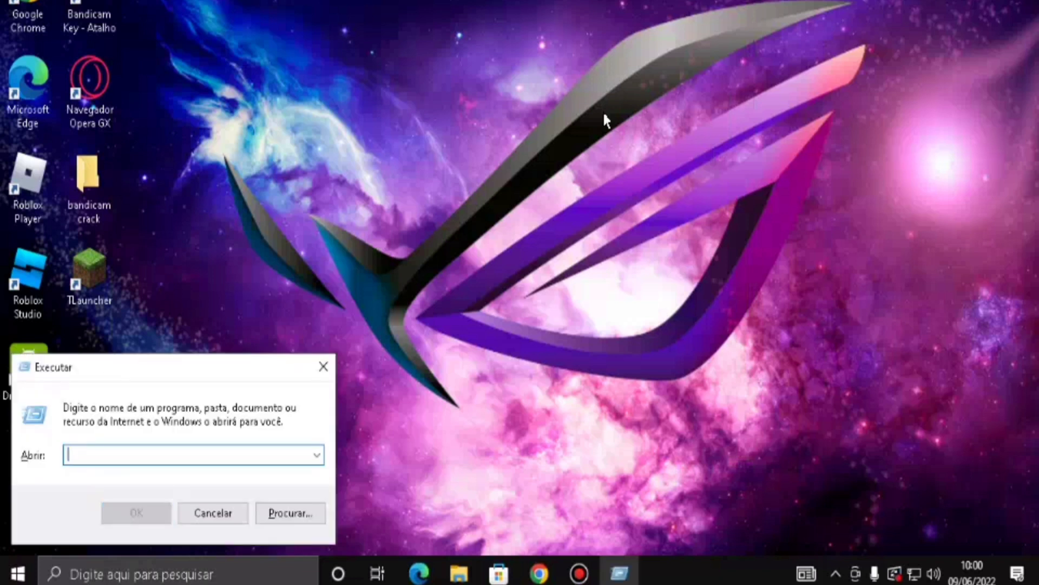
{"action": "type", "text": "prefetch"}
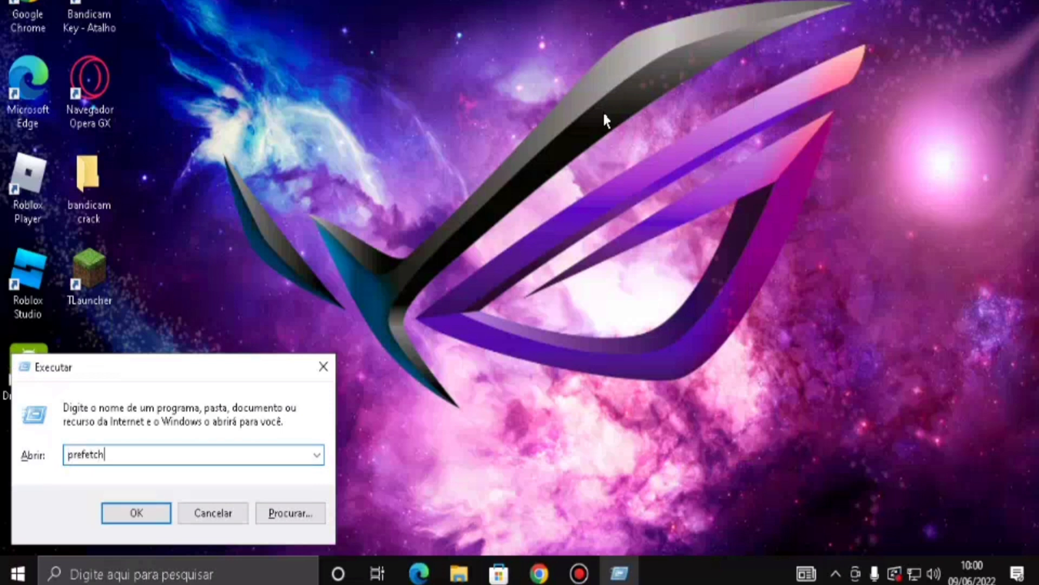
{"action": "key", "text": "Return"}
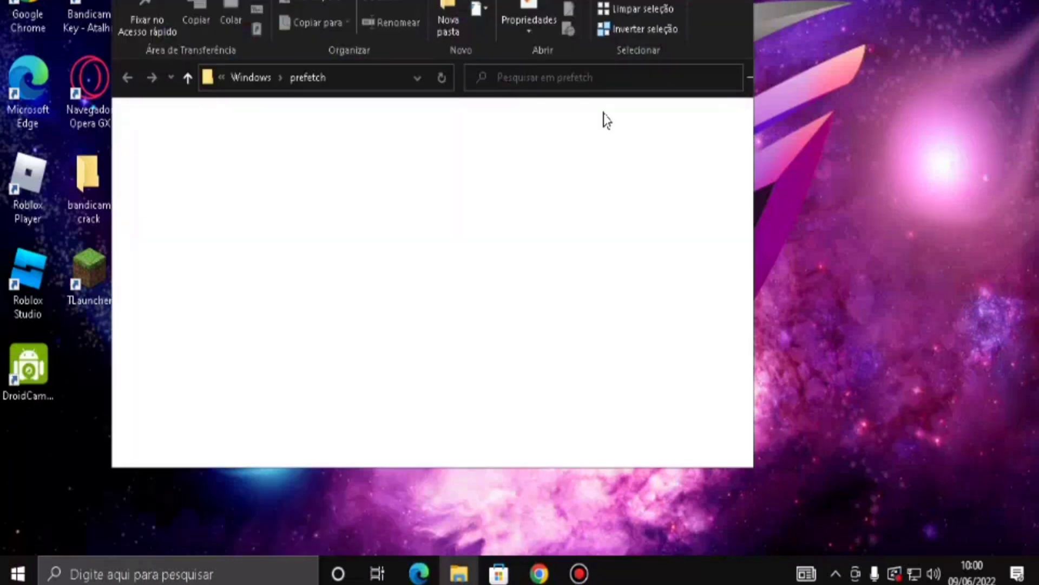
- Delete all files in the prefetch folder, skipping every item that is in use, and close the window
{"action": "scroll", "coordinate": [408, 293], "scroll_direction": "down", "scroll_amount": 3}
{"action": "scroll", "coordinate": [404, 249], "scroll_direction": "down", "scroll_amount": 14}
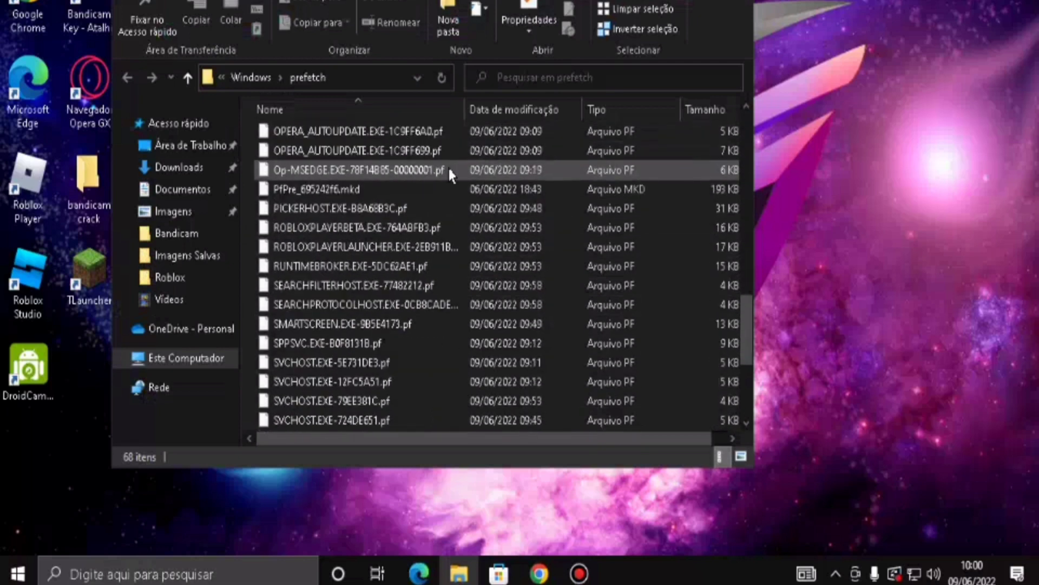
{"action": "left_click", "coordinate": [483, 228]}
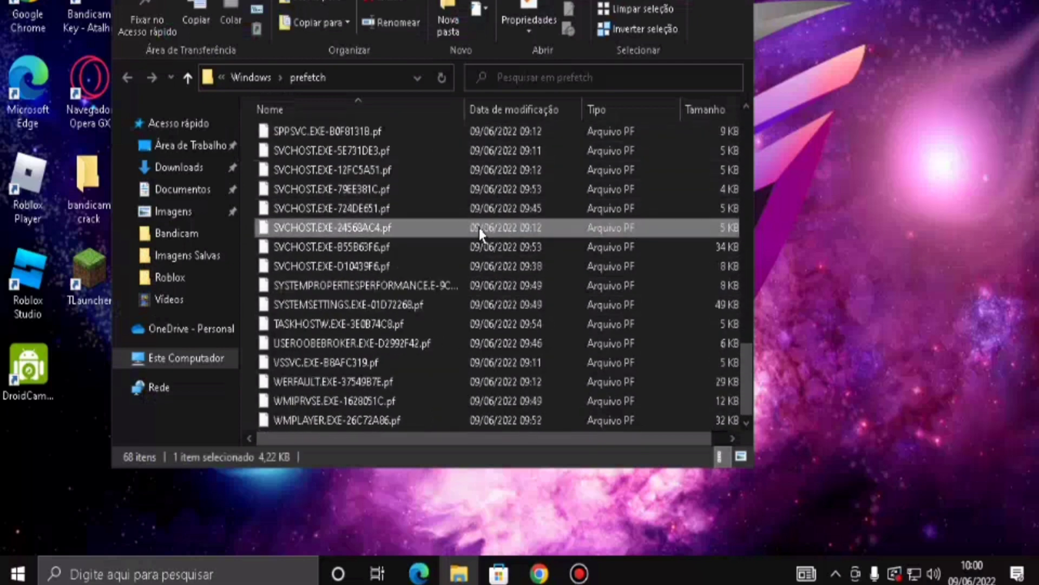
{"action": "key", "text": "ctrl+a"}
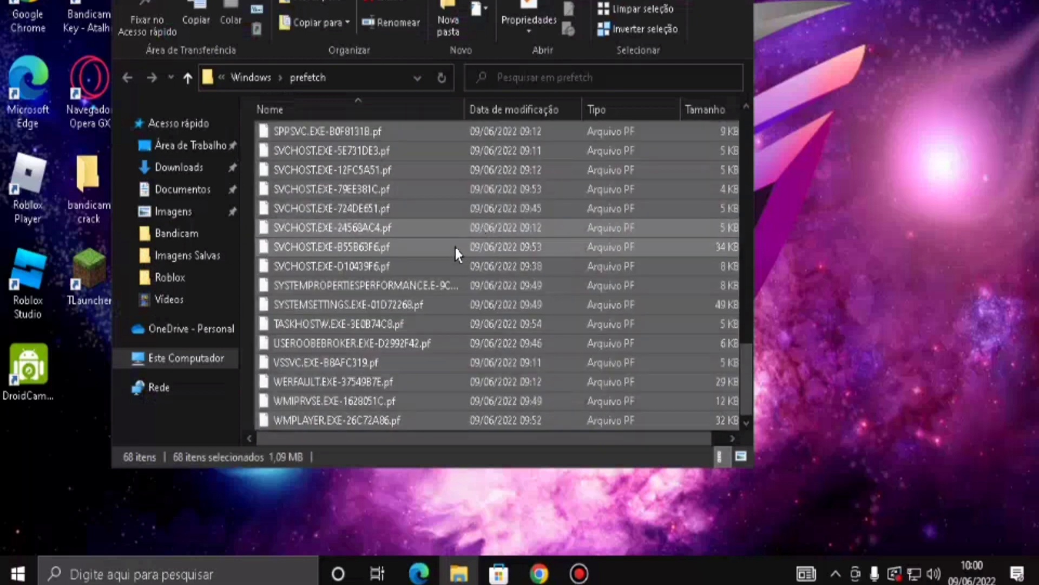
{"action": "key", "text": "Delete"}
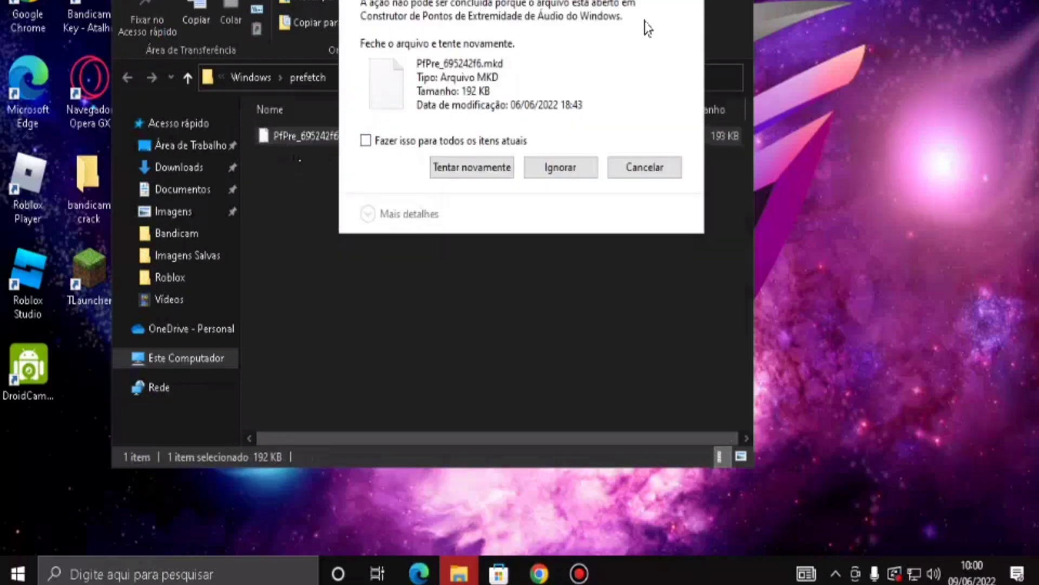
{"action": "left_click", "coordinate": [394, 144]}
{"action": "left_click", "coordinate": [563, 167]}
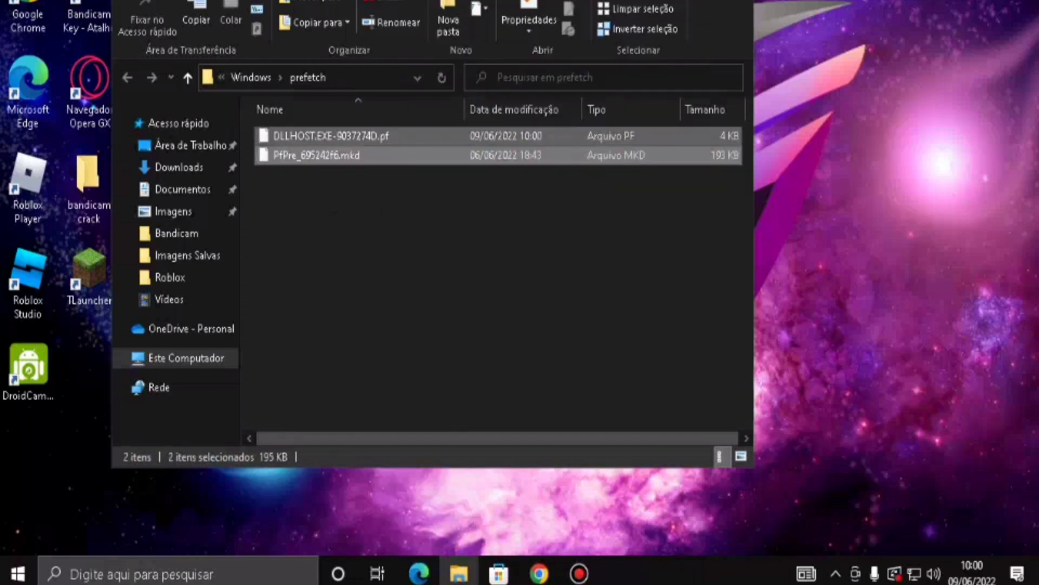
{"action": "key", "text": "alt+F4"}
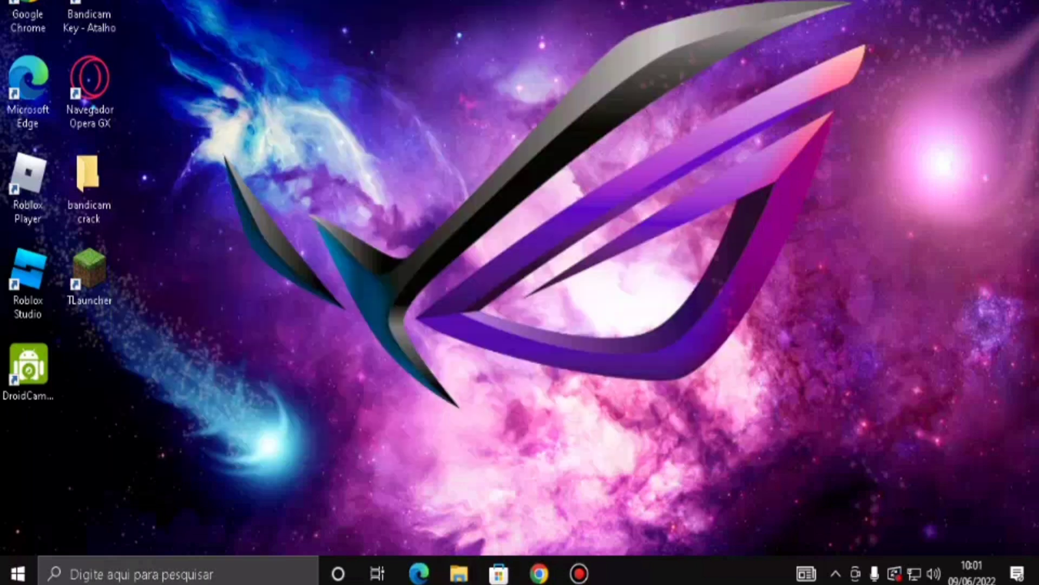
- Open the user's temporary files folder by running the command "%temp%" and maximize its window
{"action": "key", "text": "super+r"}
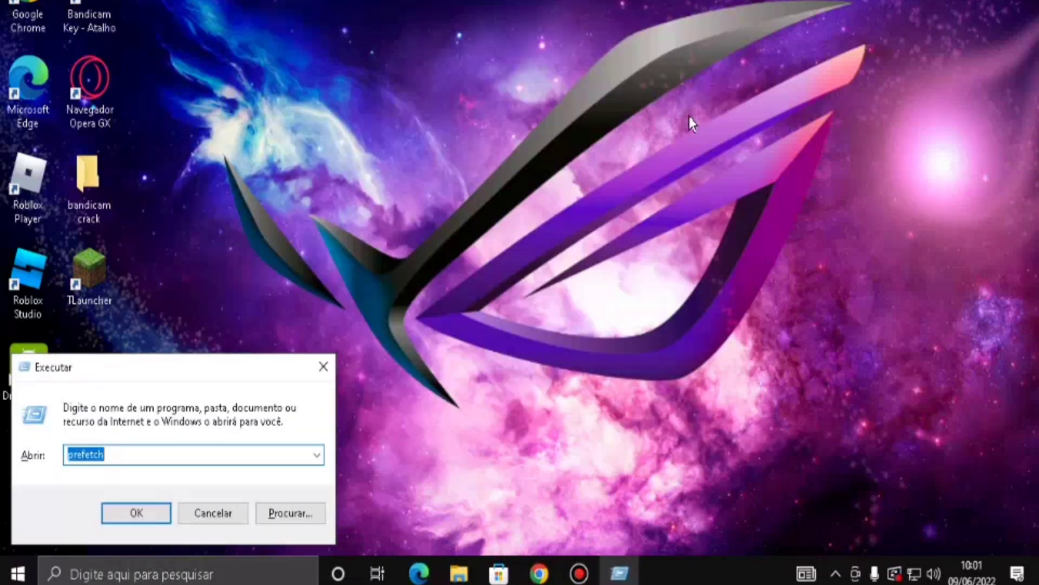
{"action": "key", "text": "BackSpace"}
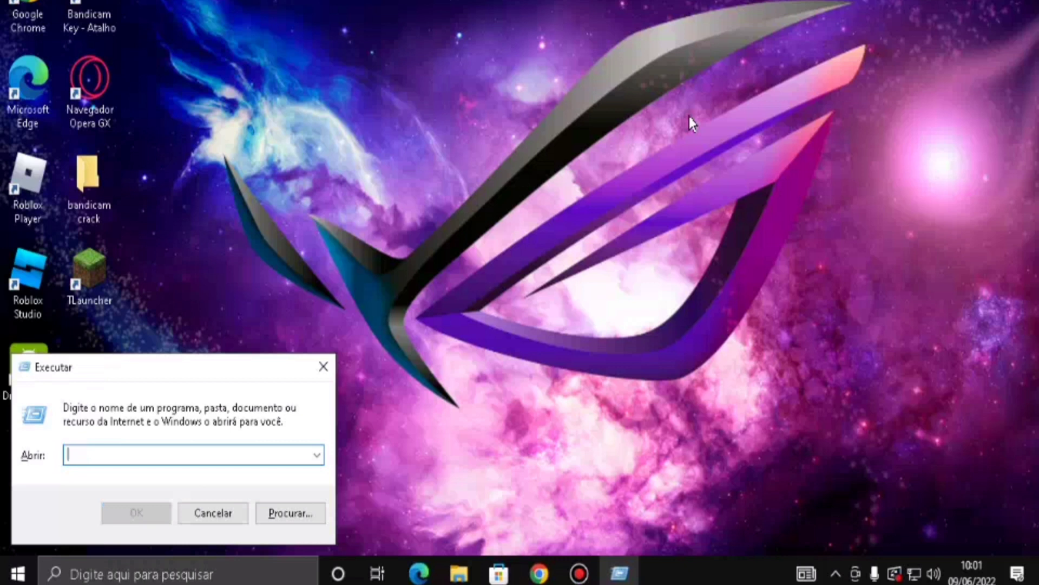
{"action": "type", "text": "%"}
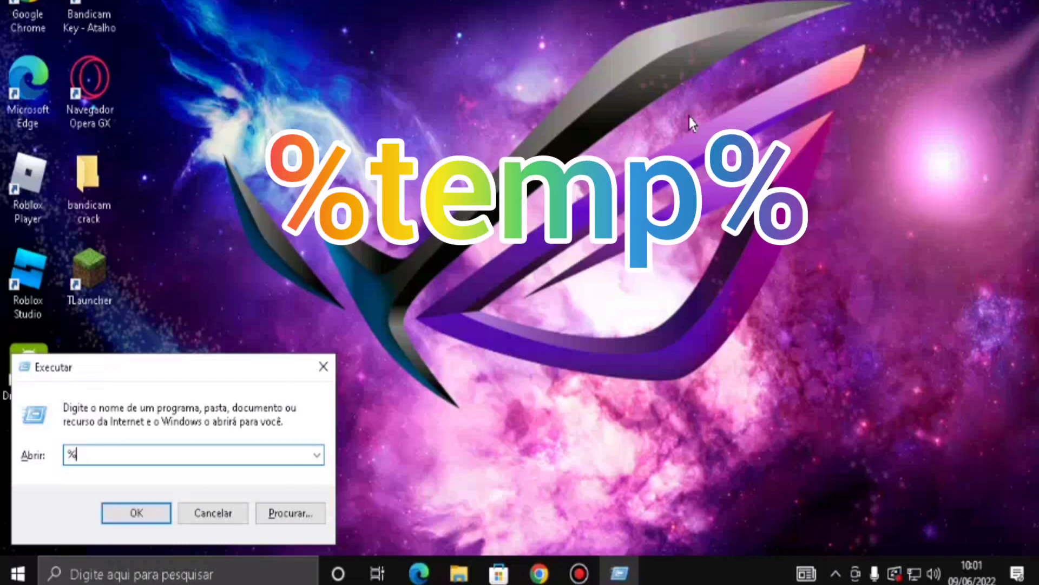
{"action": "type", "text": "temp%"}
{"action": "key", "text": "Return"}
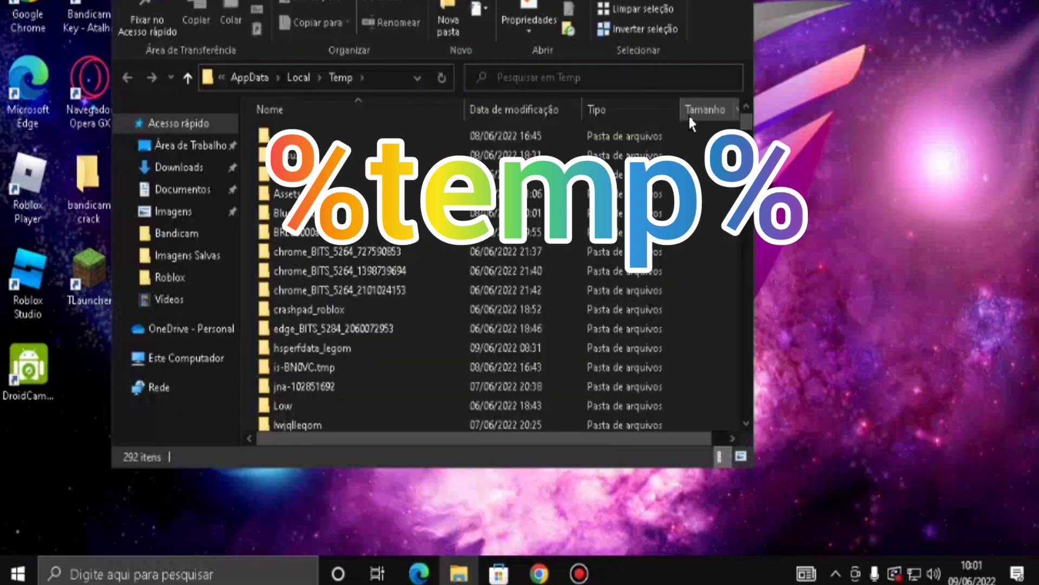
{"action": "scroll", "coordinate": [546, 268], "scroll_direction": "down", "scroll_amount": 13}
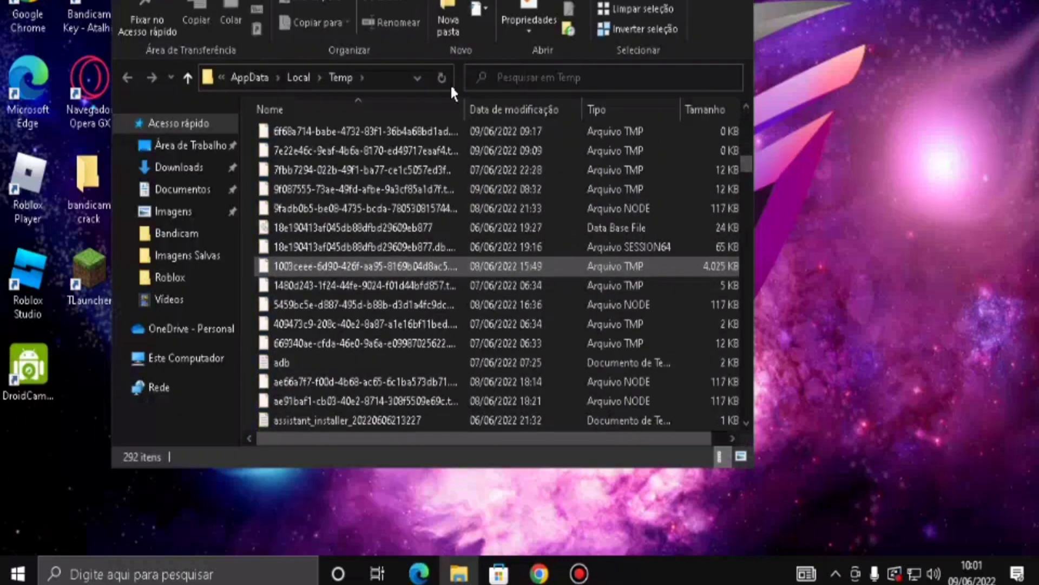
{"action": "left_click", "coordinate": [541, 291]}
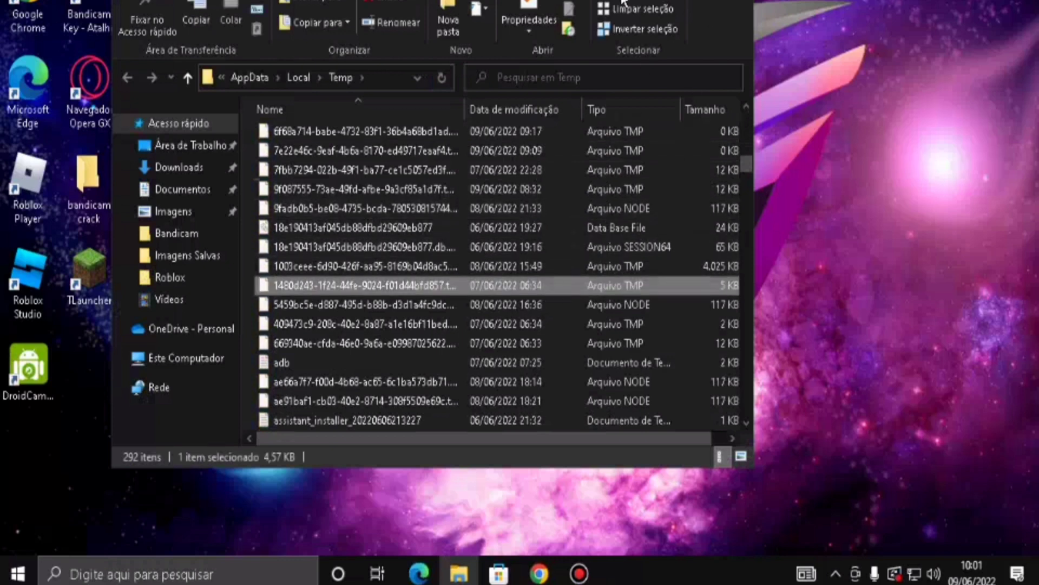
{"action": "key", "text": "super+Up"}
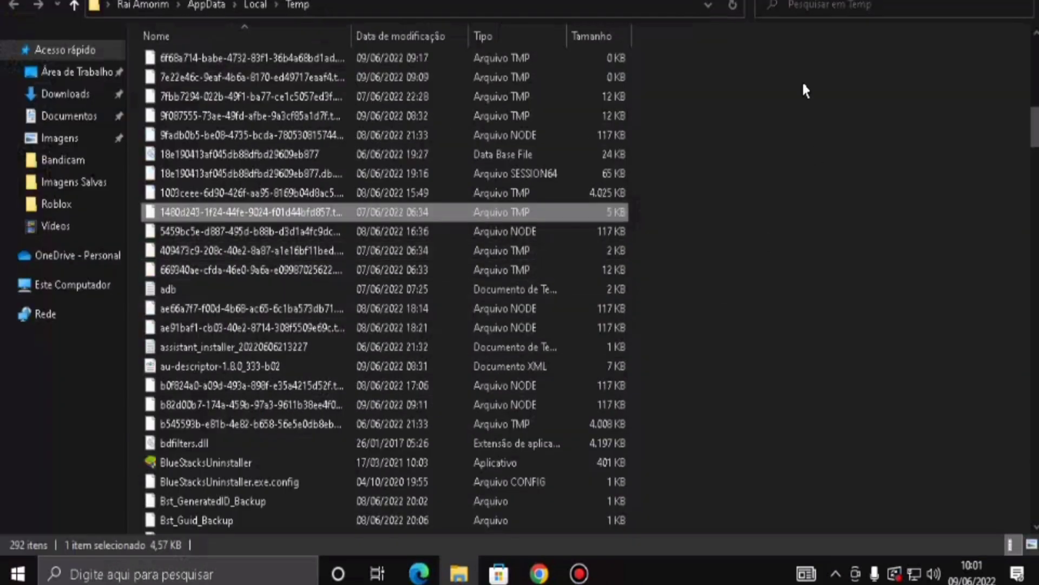
- Delete all items in the user's Temp folder, skipping every file that is in use, and close the window
{"action": "left_click", "coordinate": [667, 367]}
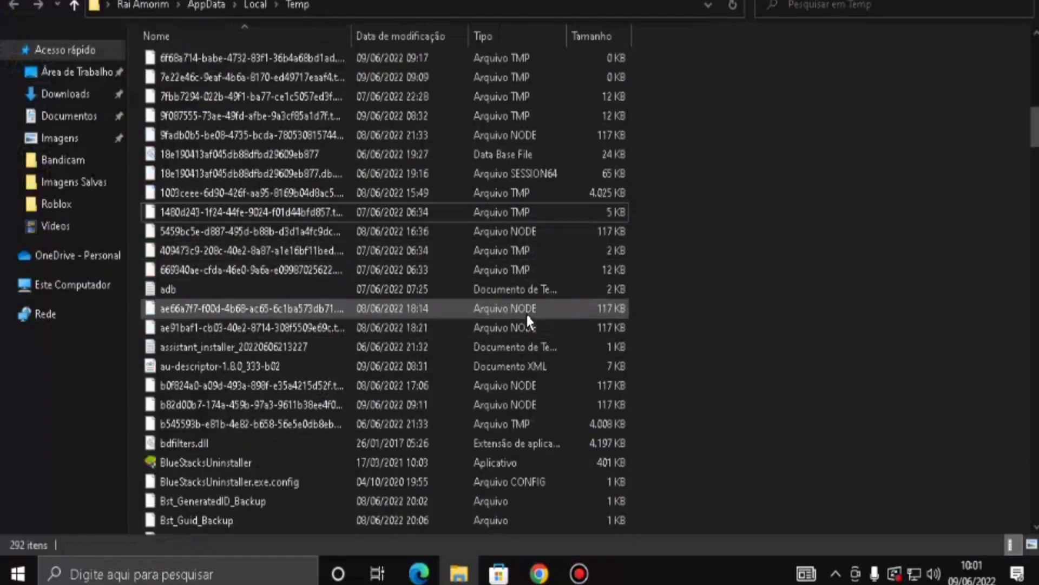
{"action": "left_click", "coordinate": [584, 310]}
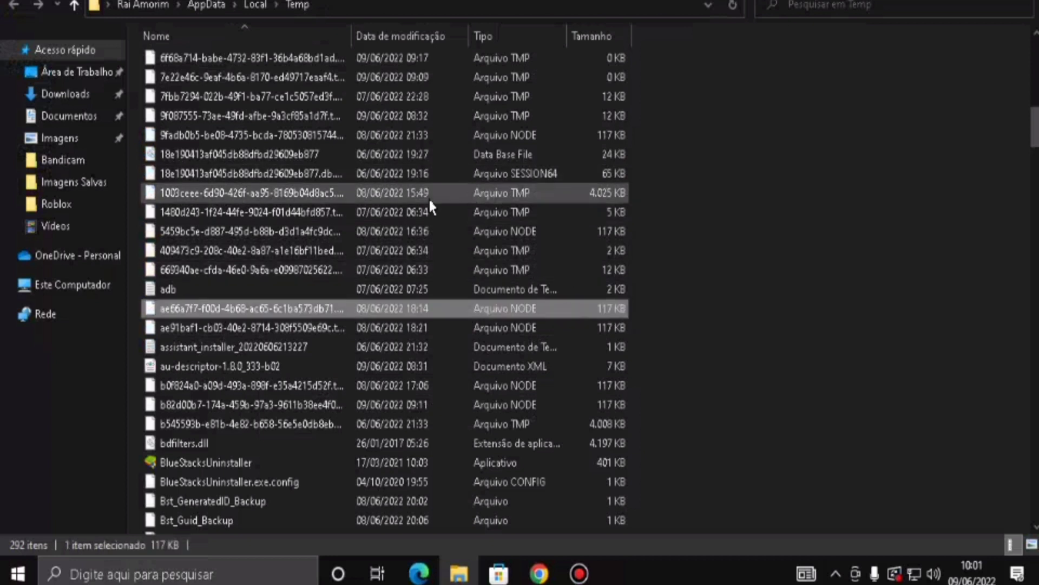
{"action": "key", "text": "ctrl+a"}
{"action": "right_click", "coordinate": [449, 280]}
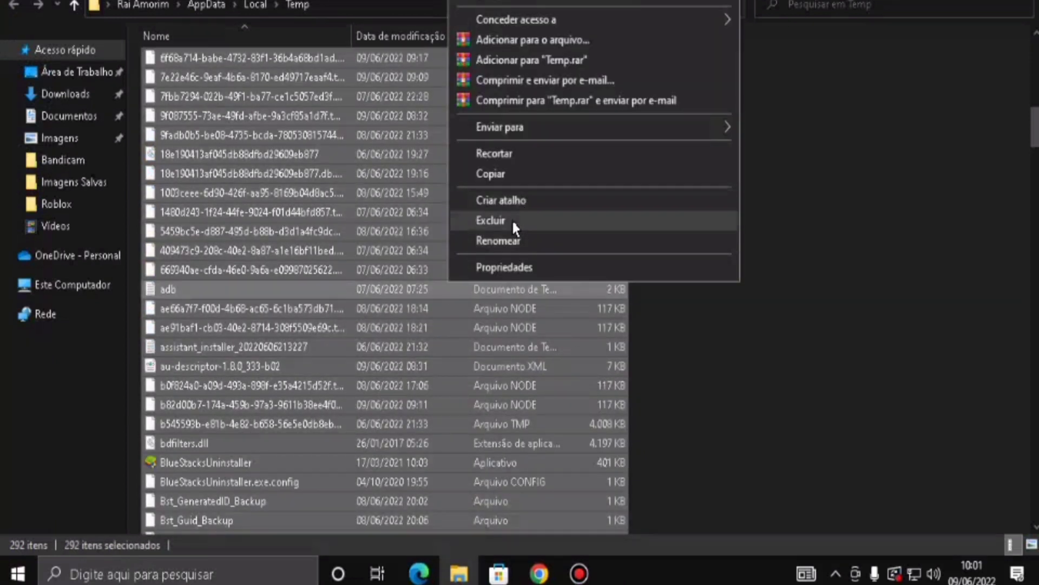
{"action": "left_click", "coordinate": [511, 221]}
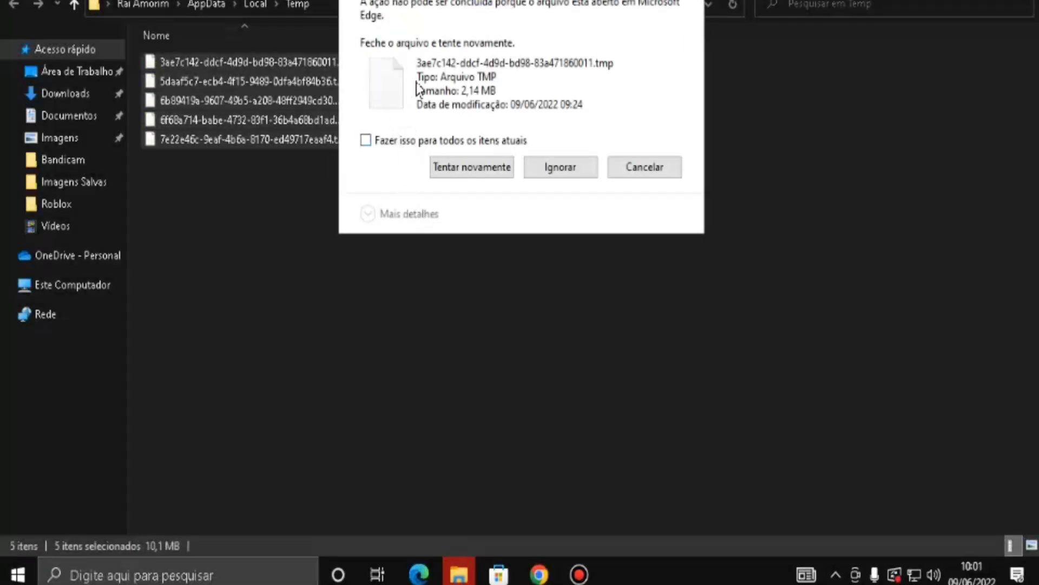
{"action": "left_click", "coordinate": [366, 140]}
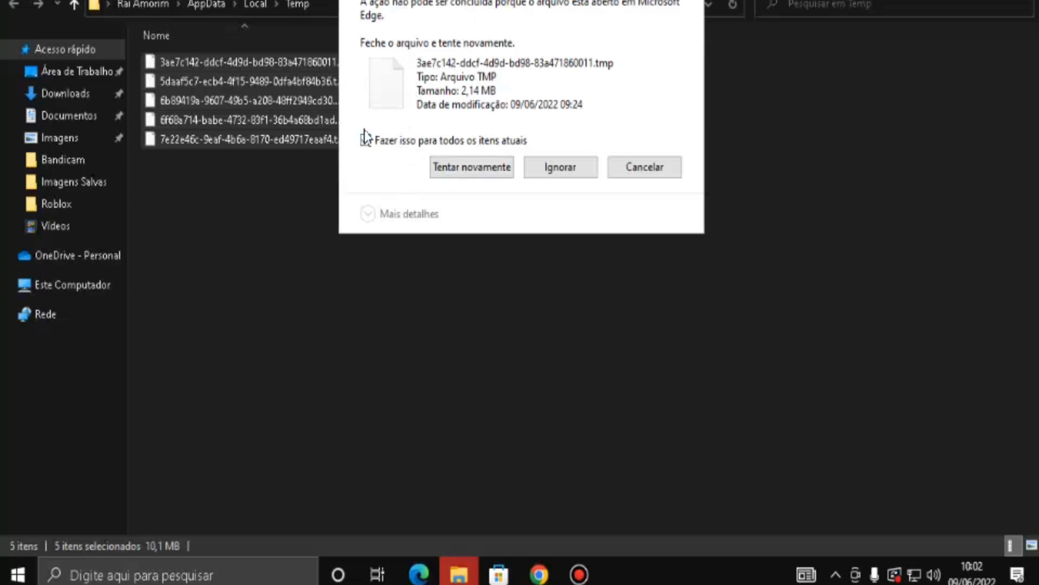
{"action": "left_click", "coordinate": [561, 167]}
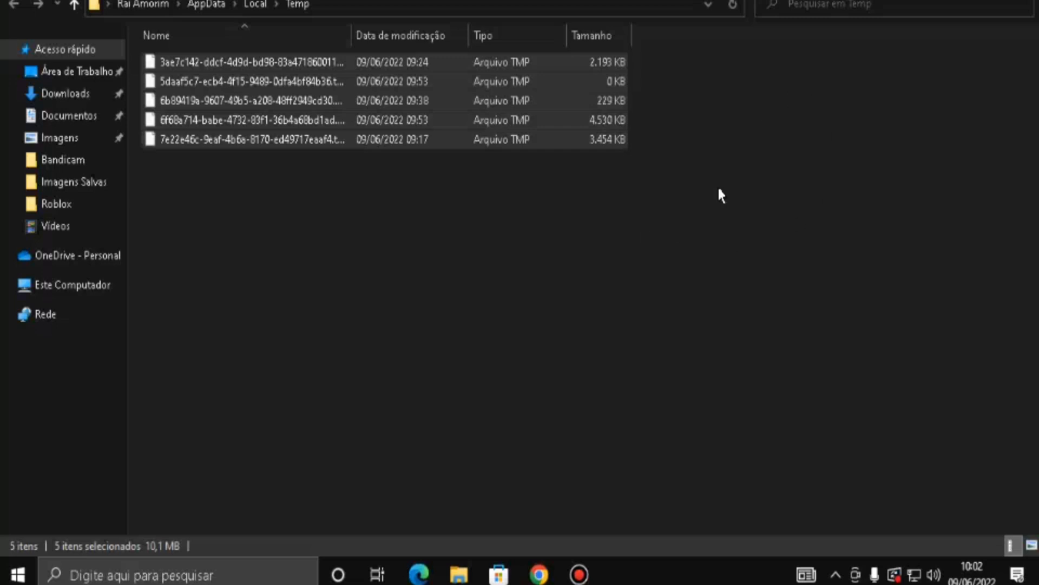
{"action": "left_click_drag", "start_coordinate": [516, 346], "coordinate": [583, 247]}
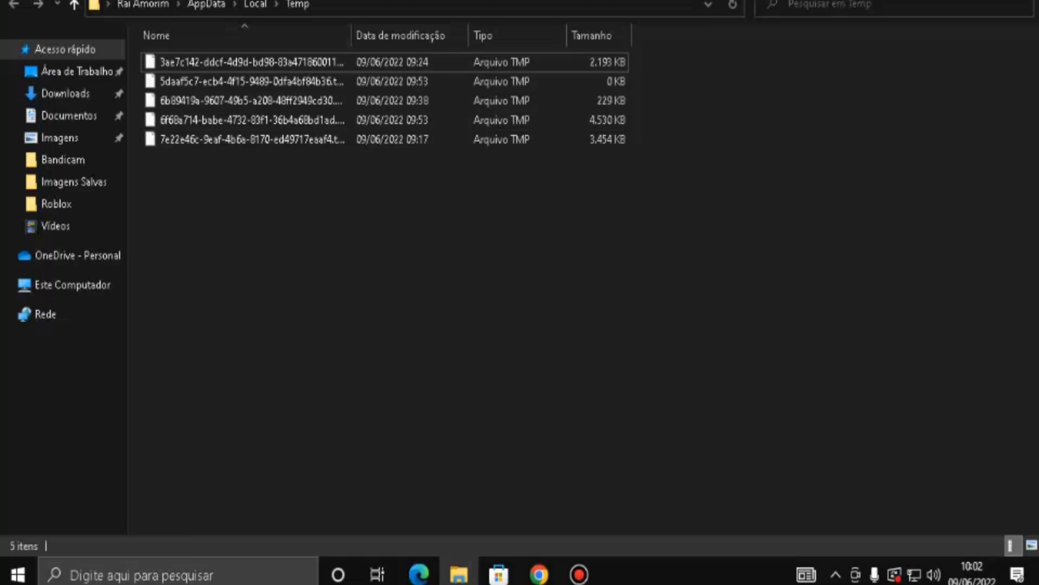
{"action": "key", "text": "alt+F4"}
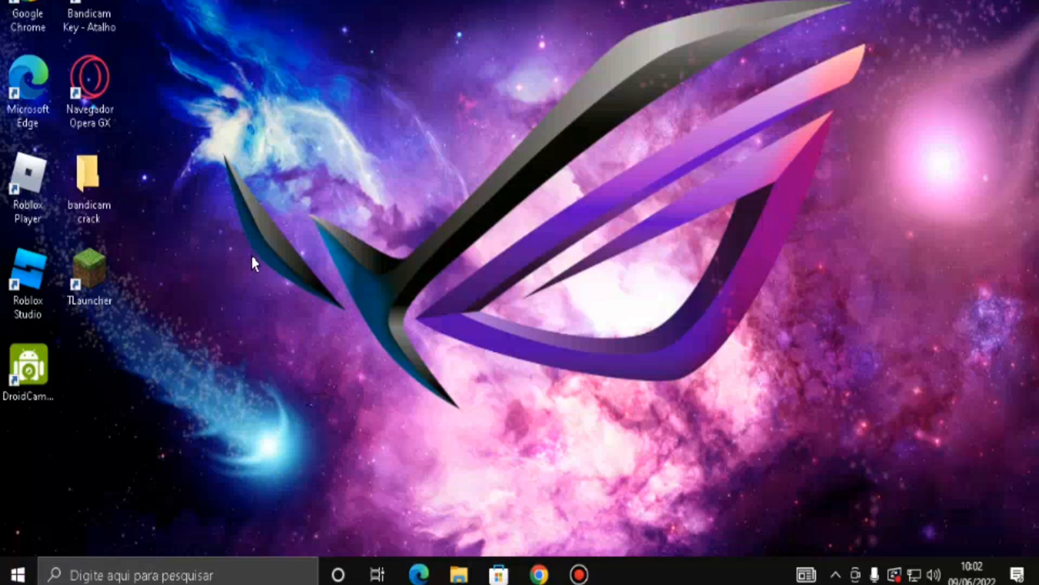
{"action": "key", "text": "super"}
{"action": "key", "text": "super"}
{"action": "key", "text": "super"}
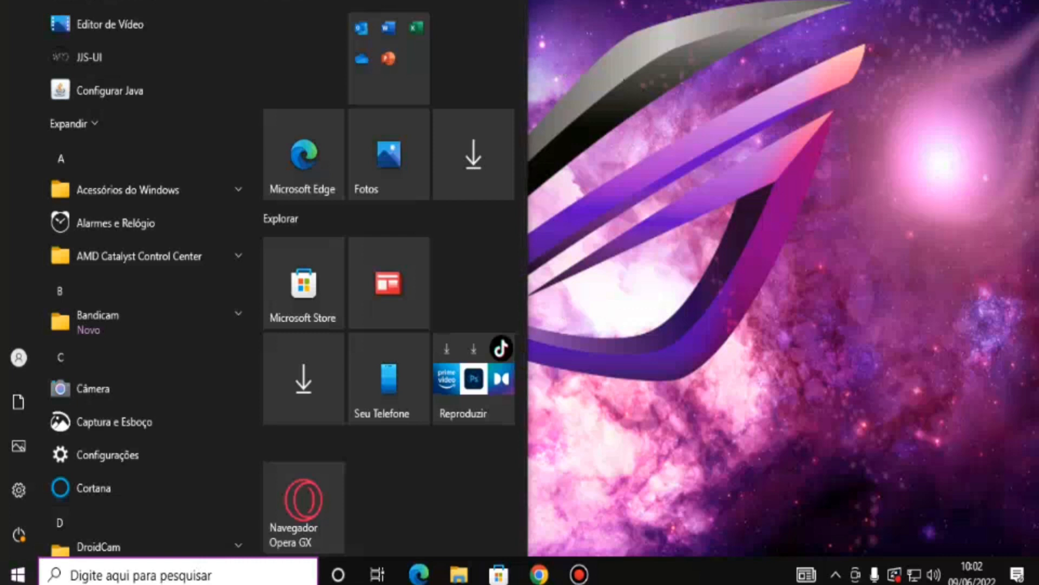
{"action": "key", "text": "Escape"}
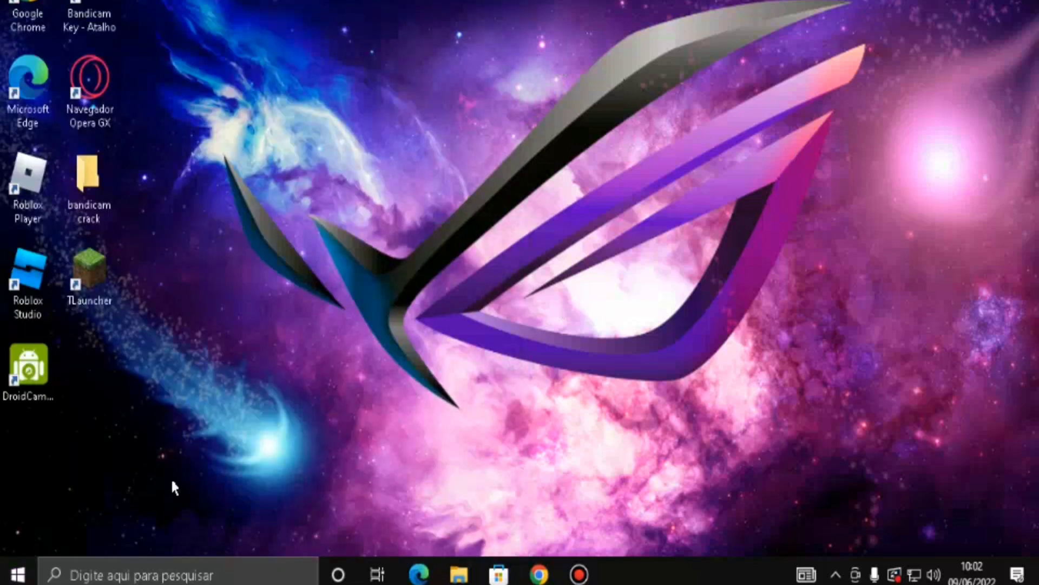
- Search Windows for "ajustar", open "Ajustar a aparência e o desempenho do Windows" and move its dialog clear of the desktop icons
{"action": "left_click", "coordinate": [174, 575]}
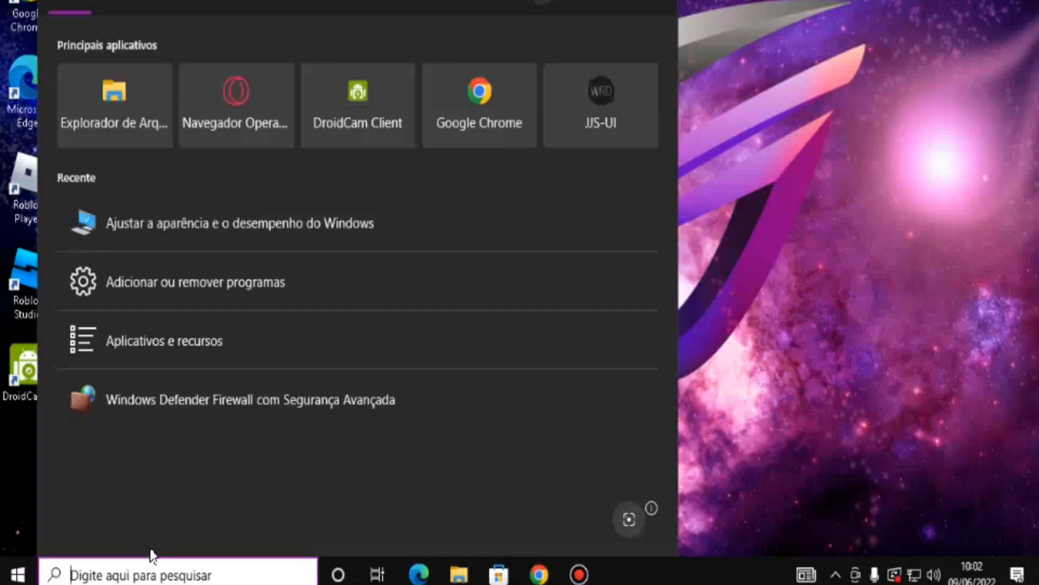
{"action": "type", "text": "a"}
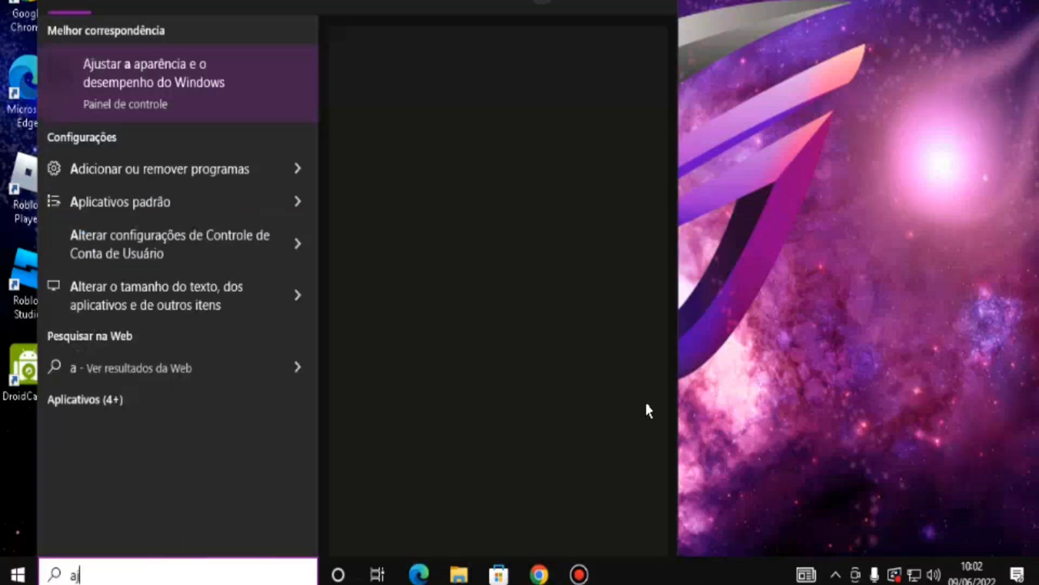
{"action": "type", "text": "justar"}
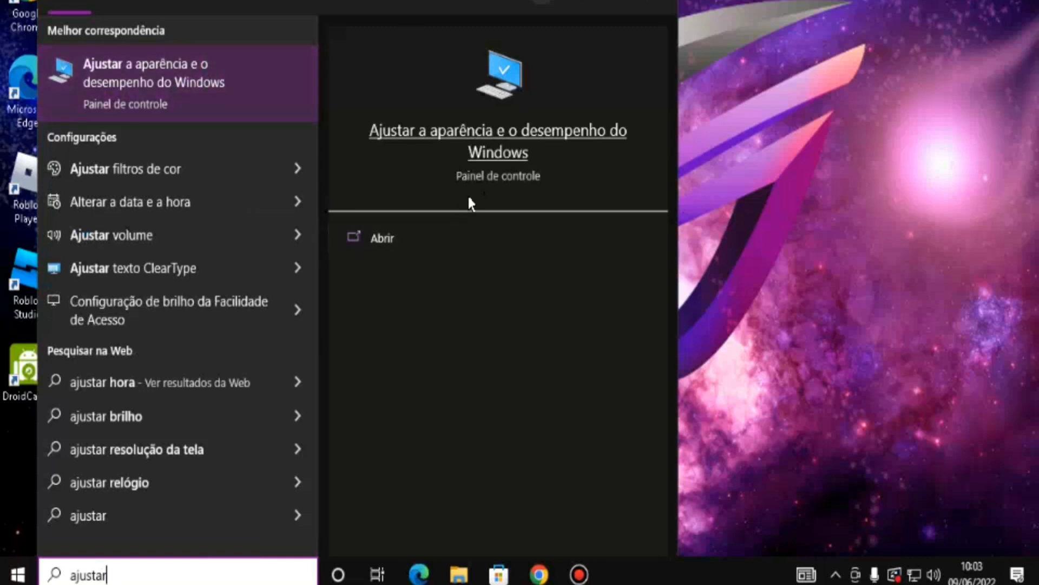
{"action": "left_click", "coordinate": [405, 234]}
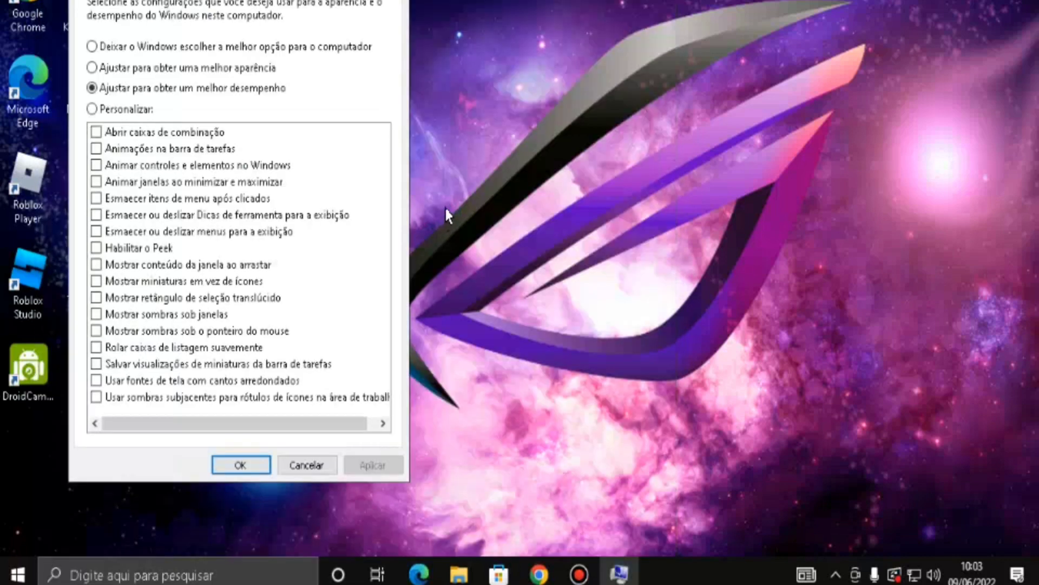
{"action": "left_click_drag", "start_coordinate": [211, 6], "coordinate": [407, 5]}
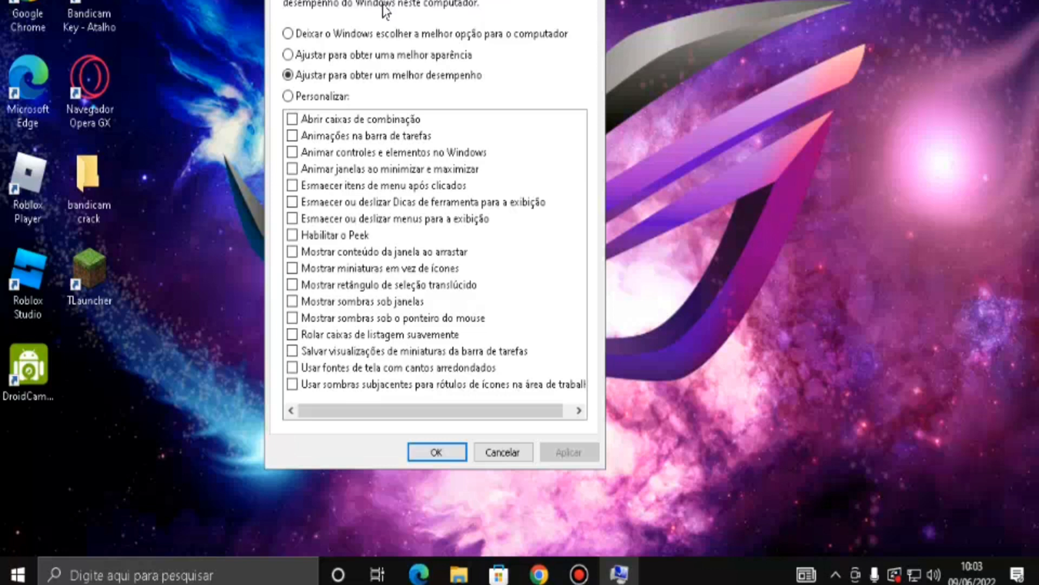
- Switch among the visual effects presets for Windows' choice, best appearance and best performance to compare their enabled effects
{"action": "left_click", "coordinate": [301, 34]}
{"action": "left_click", "coordinate": [289, 55]}
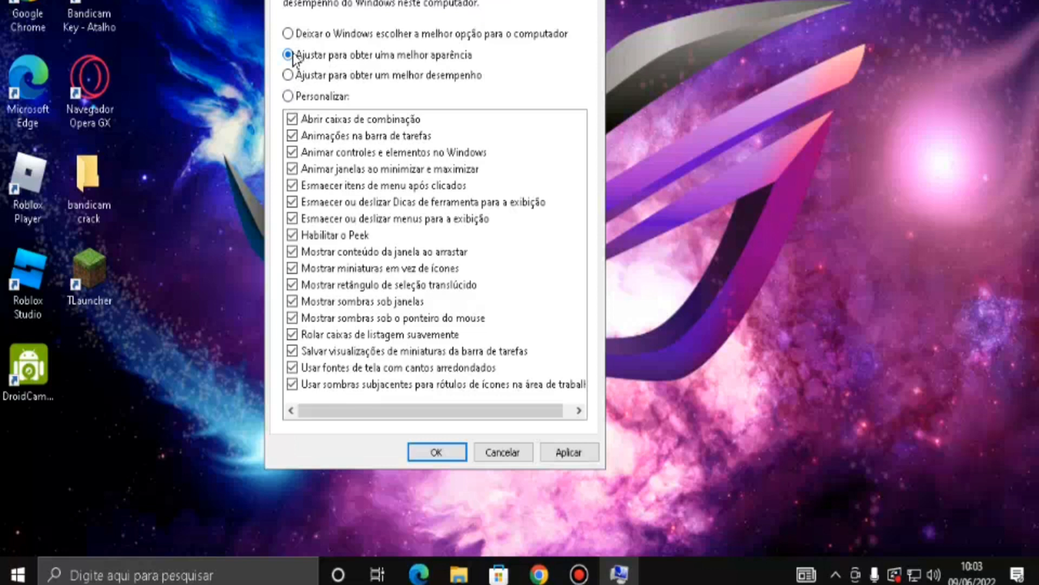
{"action": "left_click", "coordinate": [288, 34]}
{"action": "left_click", "coordinate": [297, 77]}
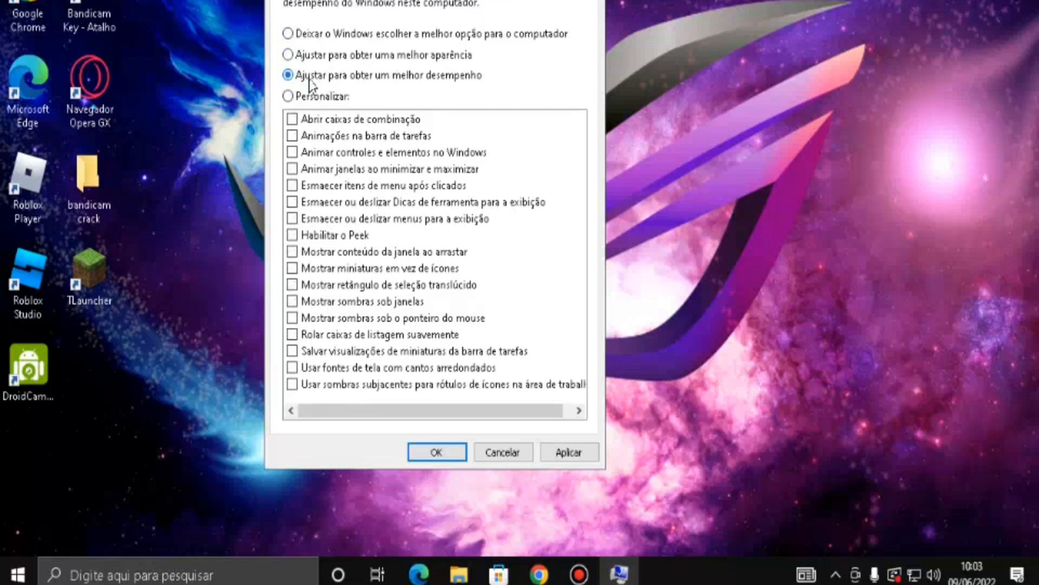
{"action": "left_click", "coordinate": [287, 33]}
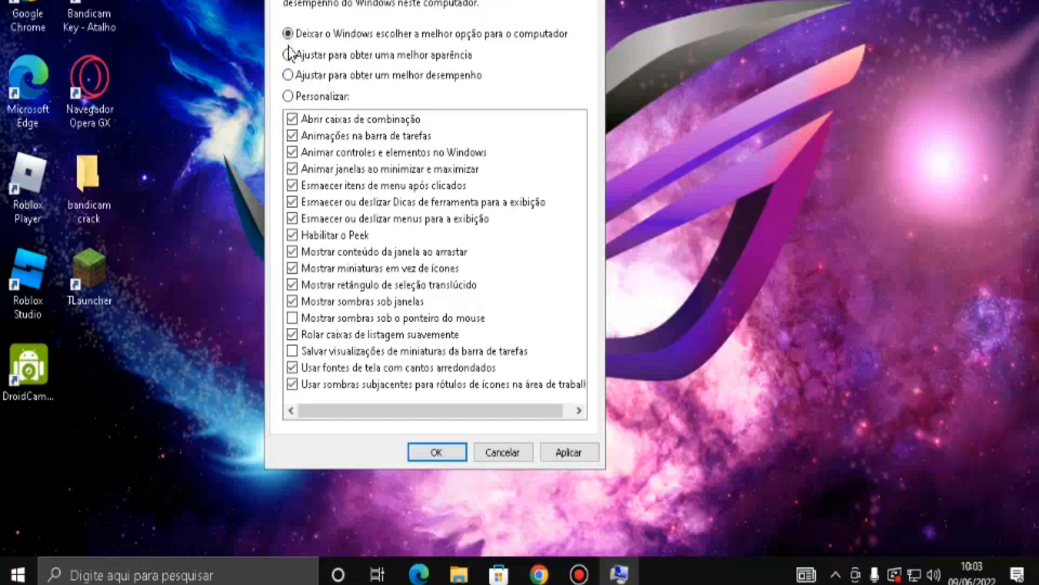
{"action": "left_click", "coordinate": [288, 54]}
{"action": "left_click", "coordinate": [288, 34]}
- Apply the visual effects preset "Ajustar para obter um melhor desempenho" and close the dialog
{"action": "left_click", "coordinate": [288, 75]}
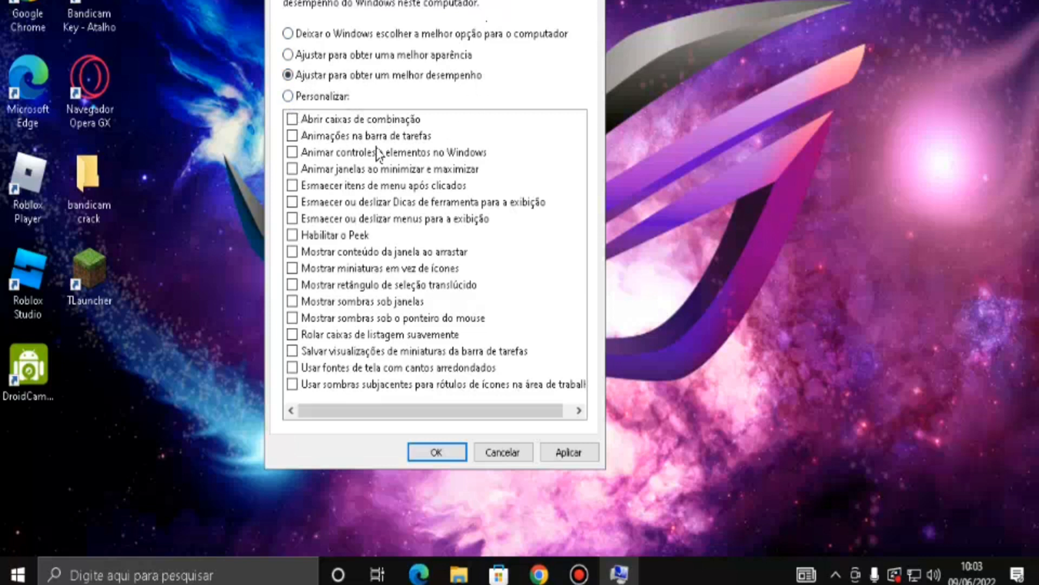
{"action": "left_click", "coordinate": [288, 96]}
{"action": "left_click", "coordinate": [561, 453]}
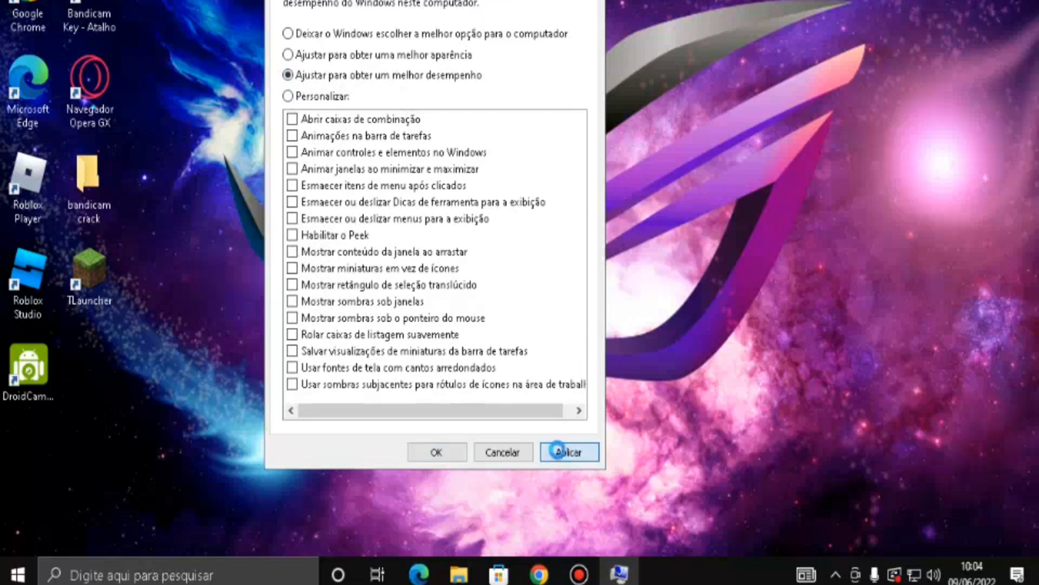
{"action": "left_click", "coordinate": [449, 457]}
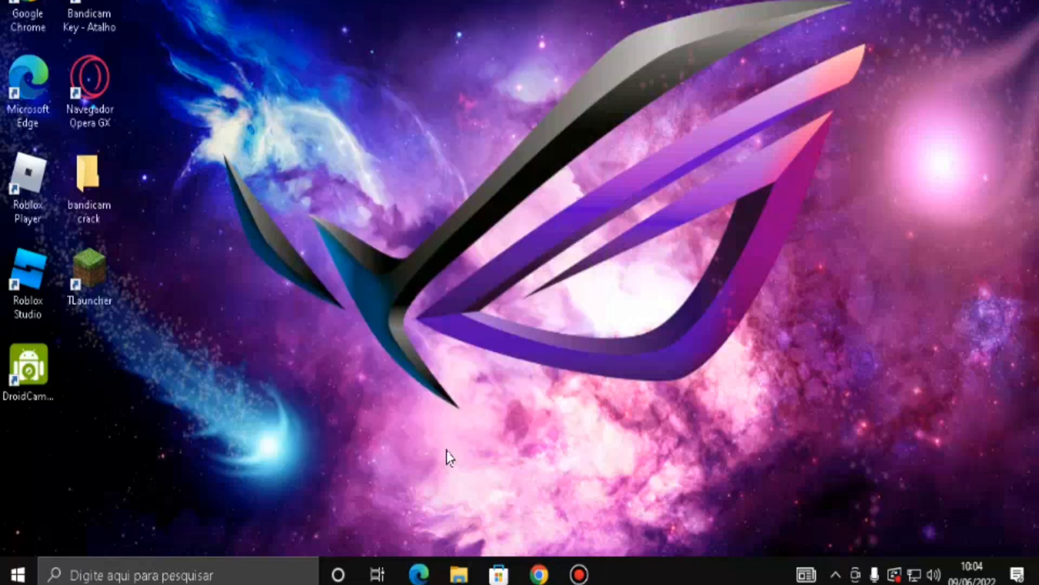
{"action": "right_click", "coordinate": [424, 60]}
{"action": "left_click", "coordinate": [439, 141]}
{"action": "right_click", "coordinate": [355, 48]}
{"action": "left_click", "coordinate": [393, 130]}
{"action": "right_click", "coordinate": [339, 71]}
{"action": "left_click", "coordinate": [407, 146]}
{"action": "right_click", "coordinate": [450, 82]}
{"action": "left_click", "coordinate": [499, 163]}
- Open the System Configuration window by running the command "msconfig" and move it higher on the desktop
{"action": "key", "text": "super+r"}
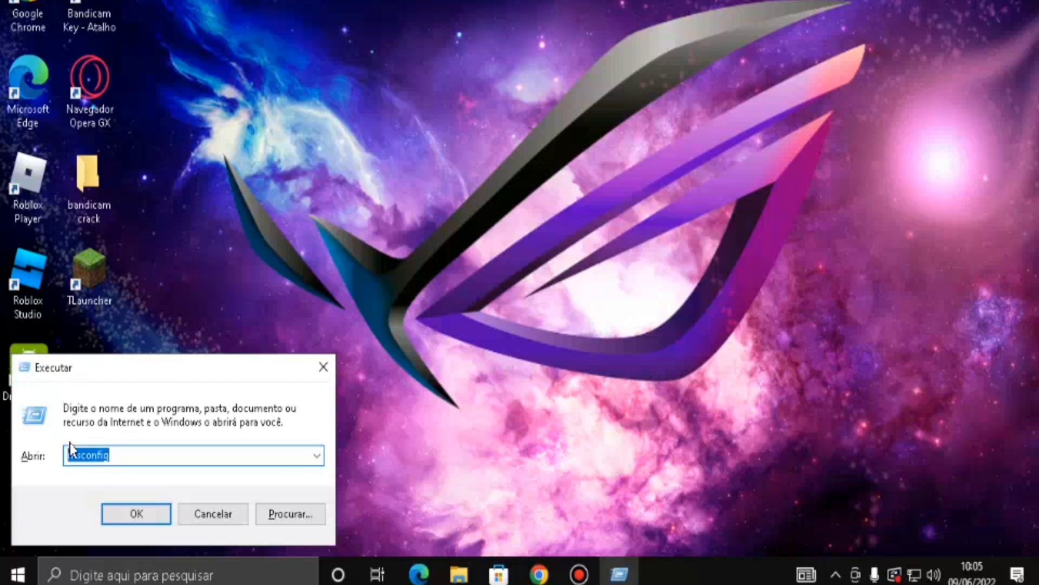
{"action": "left_click", "coordinate": [112, 457]}
{"action": "double_click", "coordinate": [112, 457]}
{"action": "left_click", "coordinate": [112, 456]}
{"action": "left_click", "coordinate": [116, 520]}
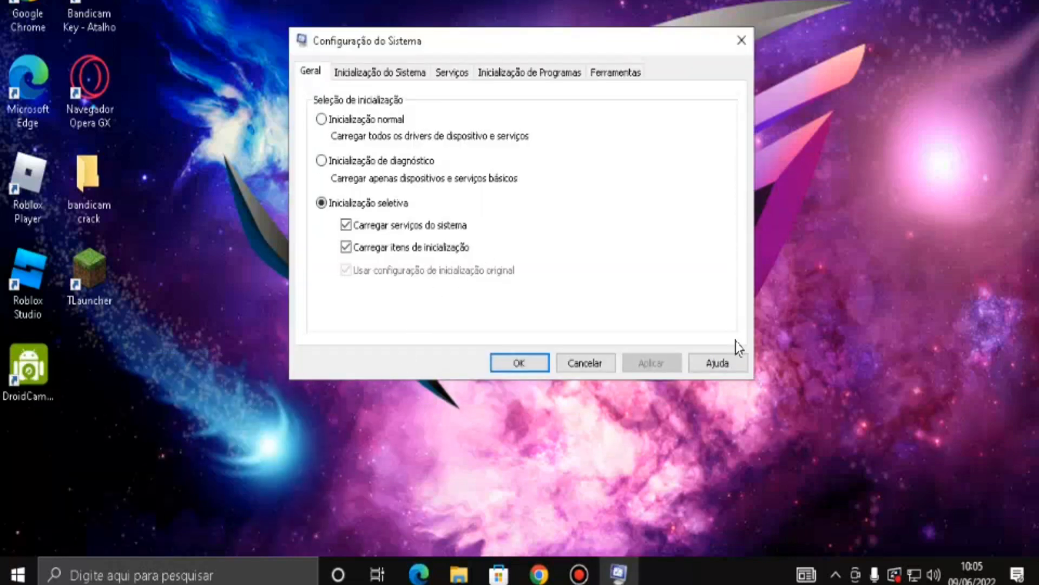
{"action": "left_click_drag", "start_coordinate": [401, 42], "coordinate": [439, 8]}
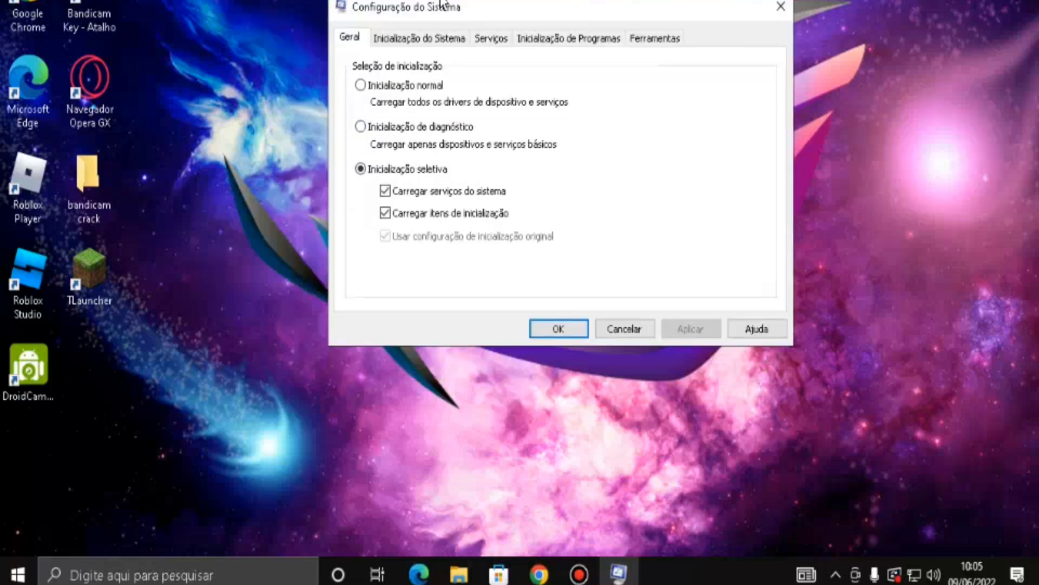
- In the advanced boot options for Windows 10, enable the number of processors setting and set it to 2
{"action": "left_click", "coordinate": [408, 46]}
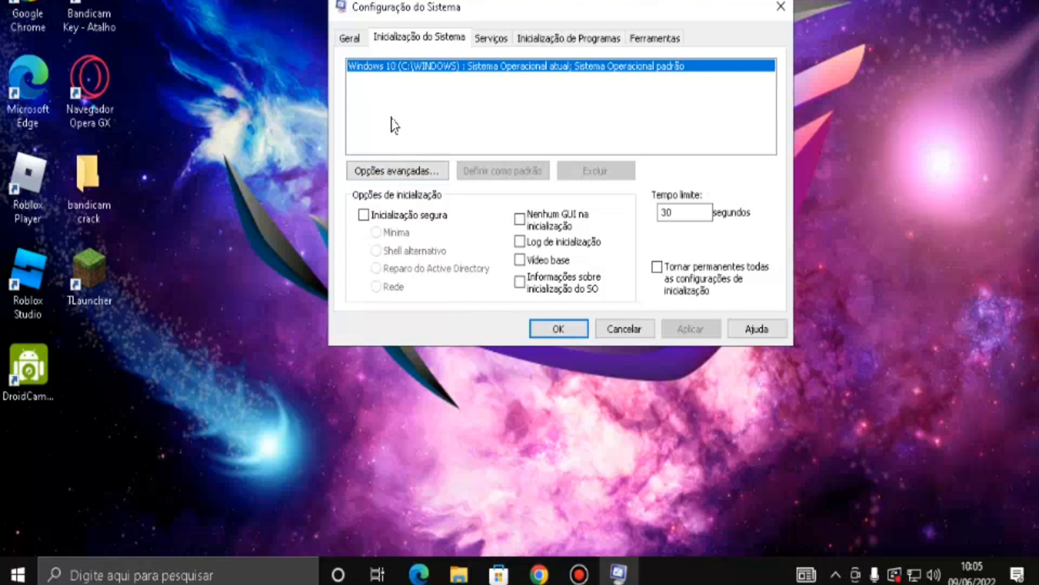
{"action": "left_click", "coordinate": [379, 170]}
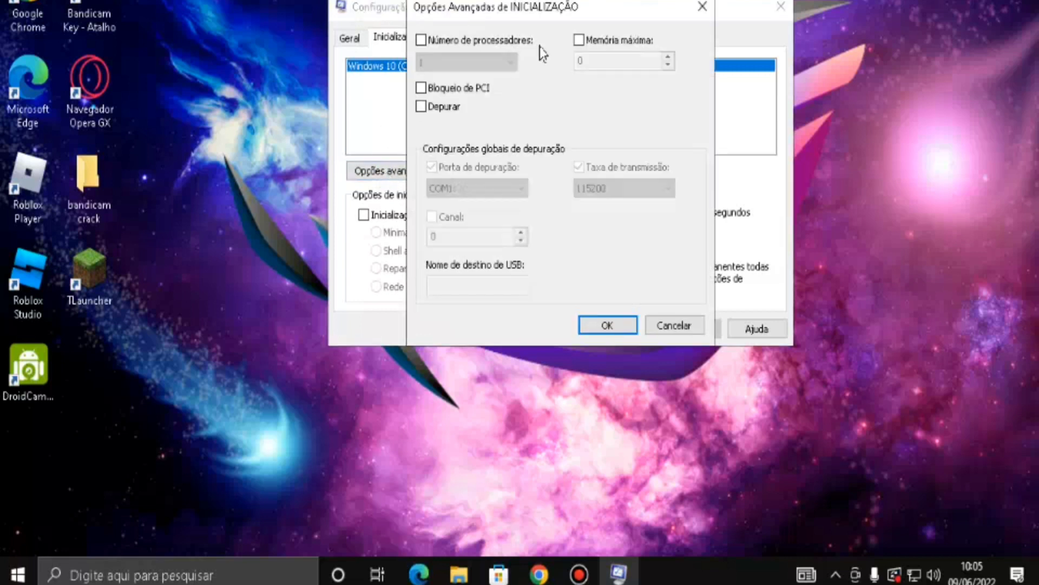
{"action": "left_click", "coordinate": [438, 44]}
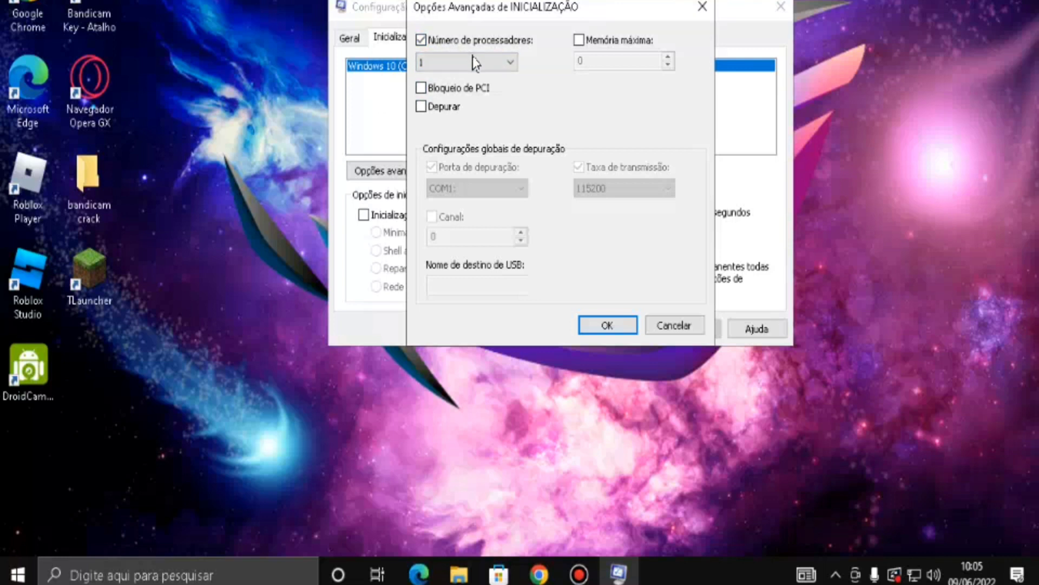
{"action": "left_click", "coordinate": [468, 69]}
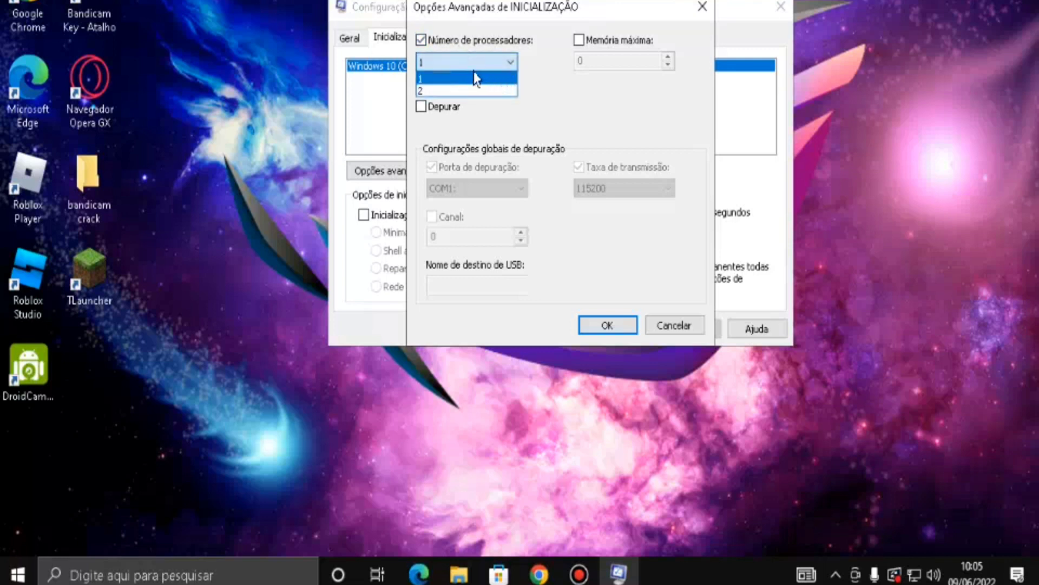
{"action": "left_click", "coordinate": [442, 88]}
{"action": "left_click", "coordinate": [460, 60]}
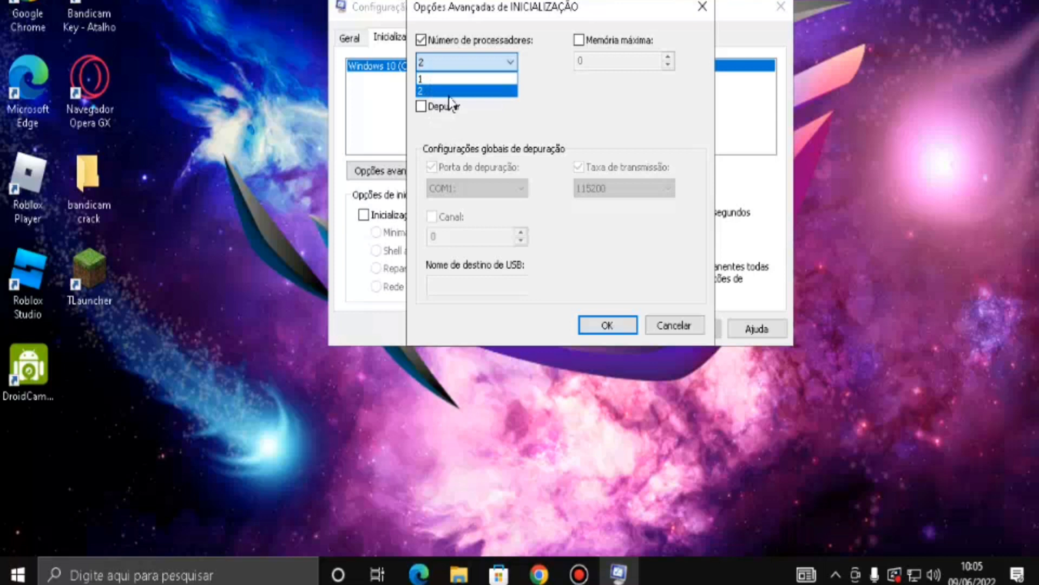
{"action": "left_click", "coordinate": [460, 103]}
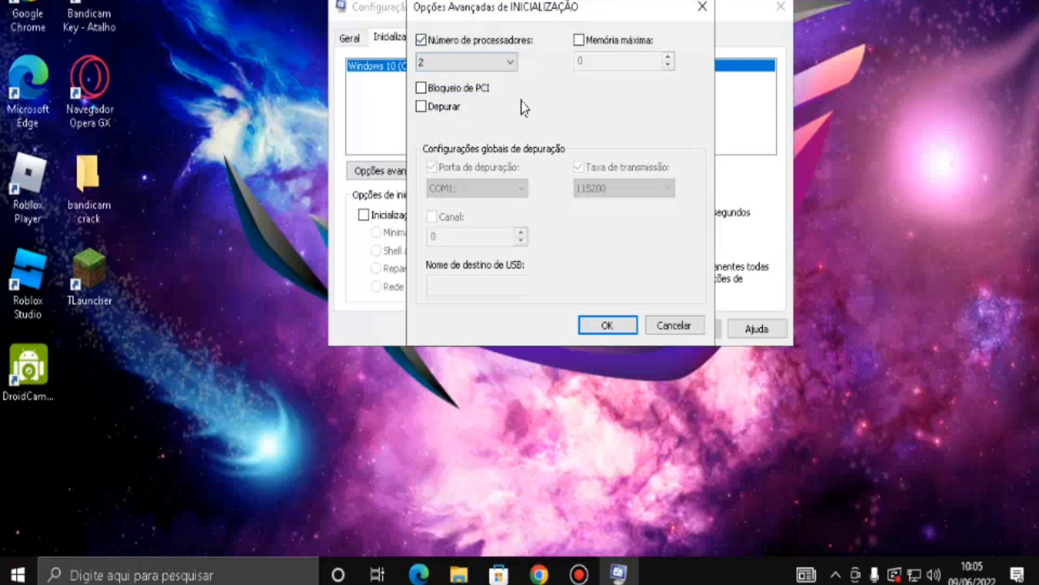
{"action": "left_click", "coordinate": [437, 38]}
{"action": "left_click", "coordinate": [438, 41]}
- Enable the maximum memory option with a value of 4096 and confirm the advanced boot options
{"action": "left_click", "coordinate": [578, 40]}
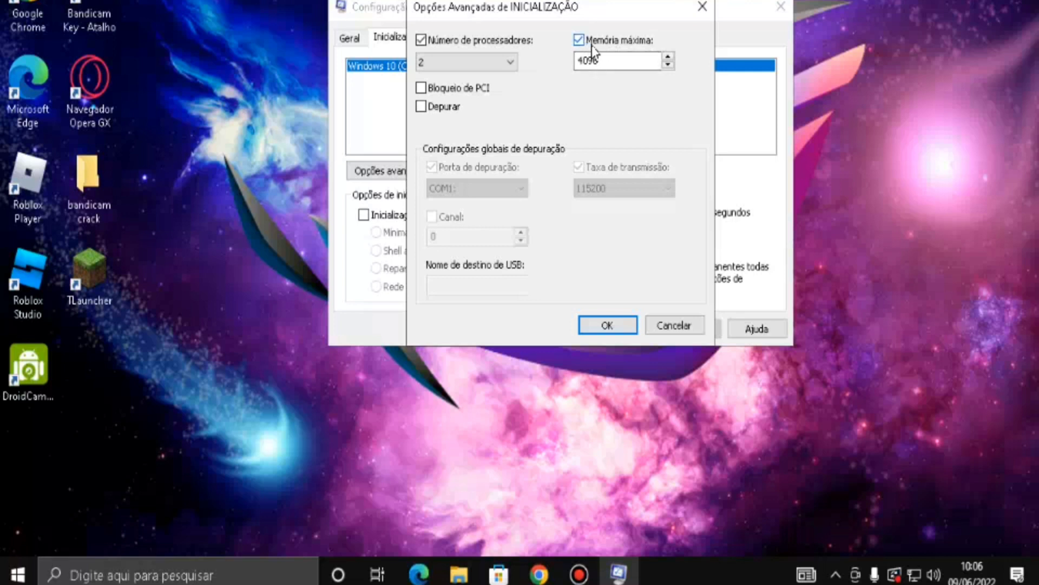
{"action": "left_click_drag", "start_coordinate": [600, 62], "coordinate": [597, 65]}
{"action": "type", "text": "00"}
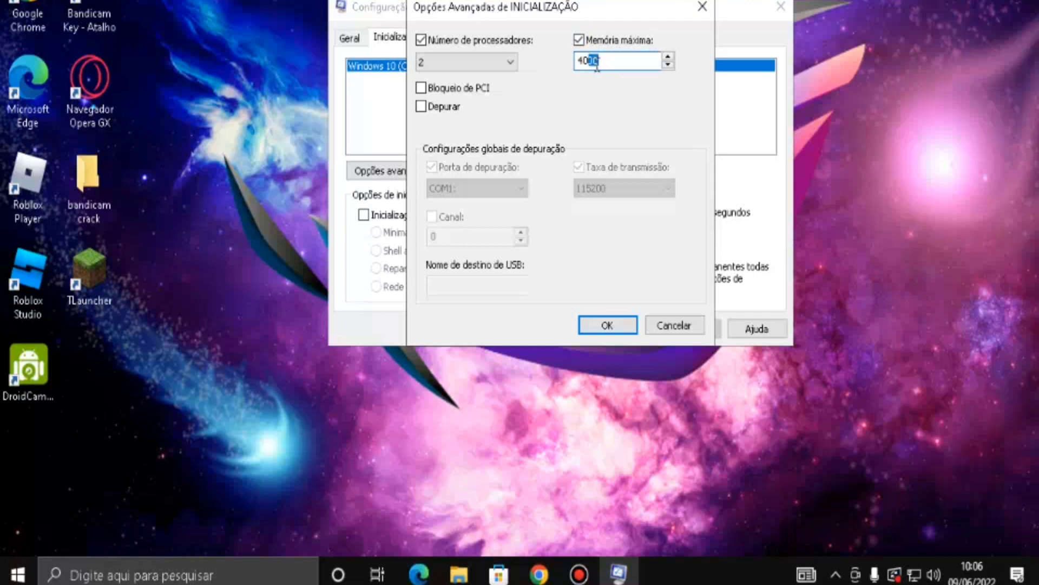
{"action": "type", "text": "96"}
{"action": "left_click", "coordinate": [608, 332]}
- Apply the System Configuration changes, move the restart notice higher on the desktop and exit without restarting
{"action": "left_click", "coordinate": [683, 329]}
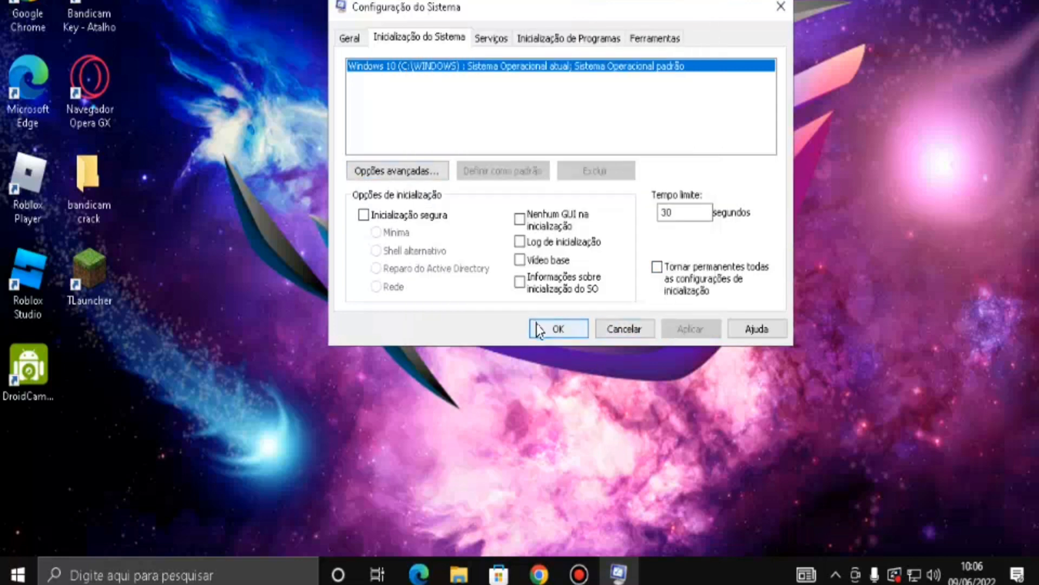
{"action": "left_click", "coordinate": [557, 333]}
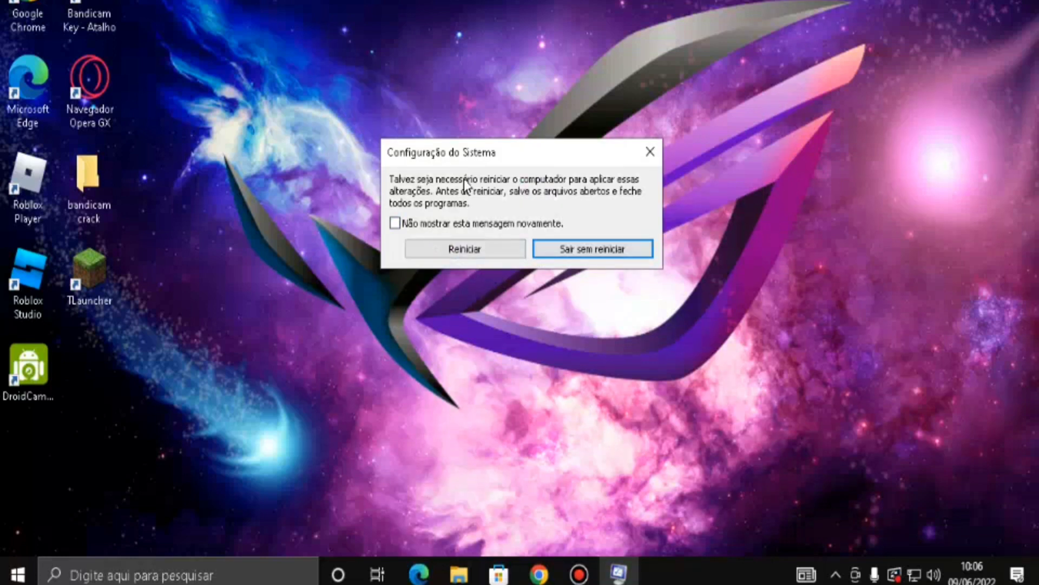
{"action": "left_click_drag", "start_coordinate": [421, 153], "coordinate": [424, 110]}
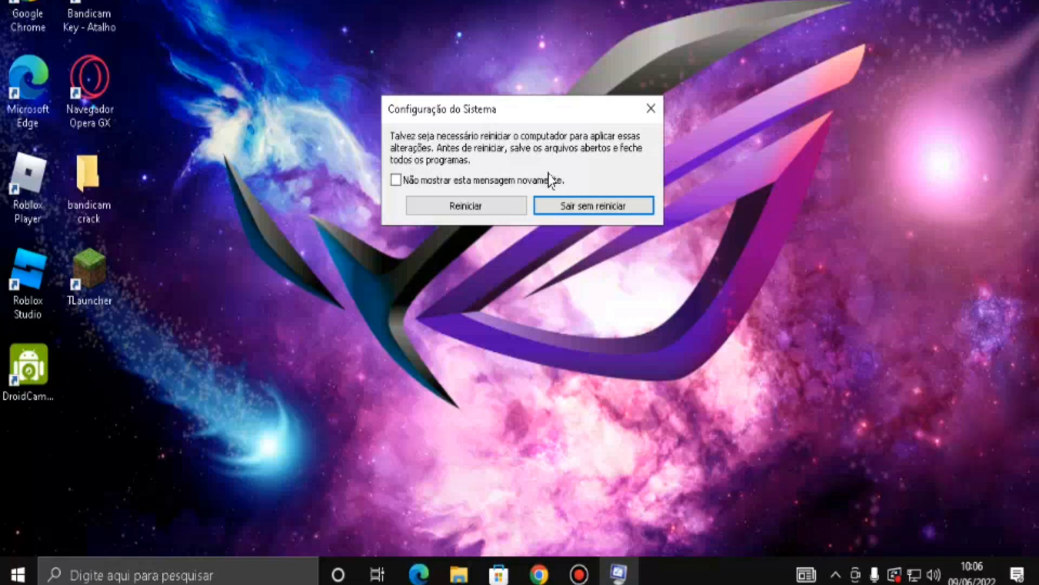
{"action": "left_click", "coordinate": [636, 216]}
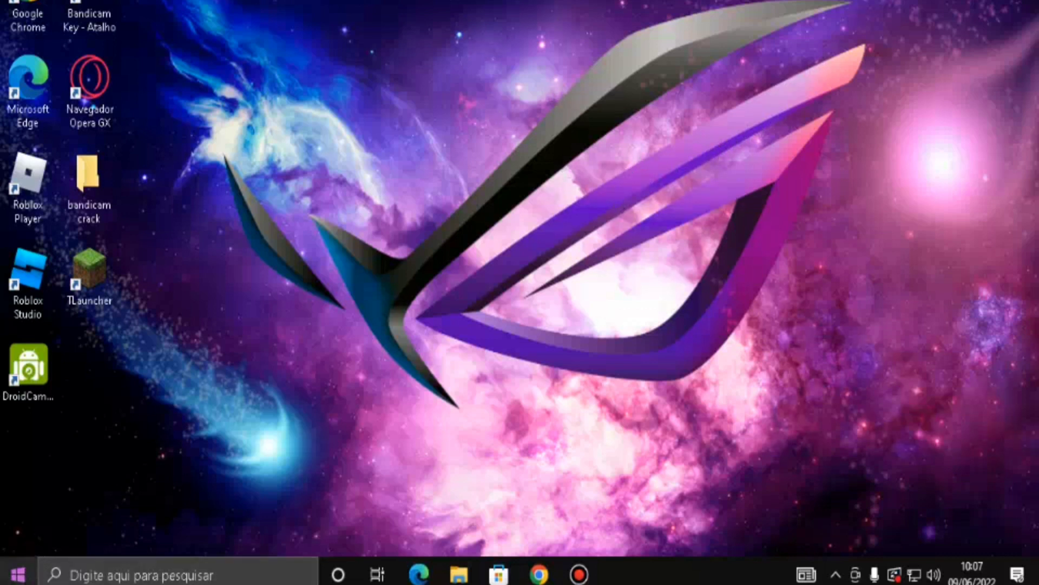
- Open Windows Settings, reposition and heighten its window, and go to "Atualização e Segurança"
{"action": "key", "text": "super"}
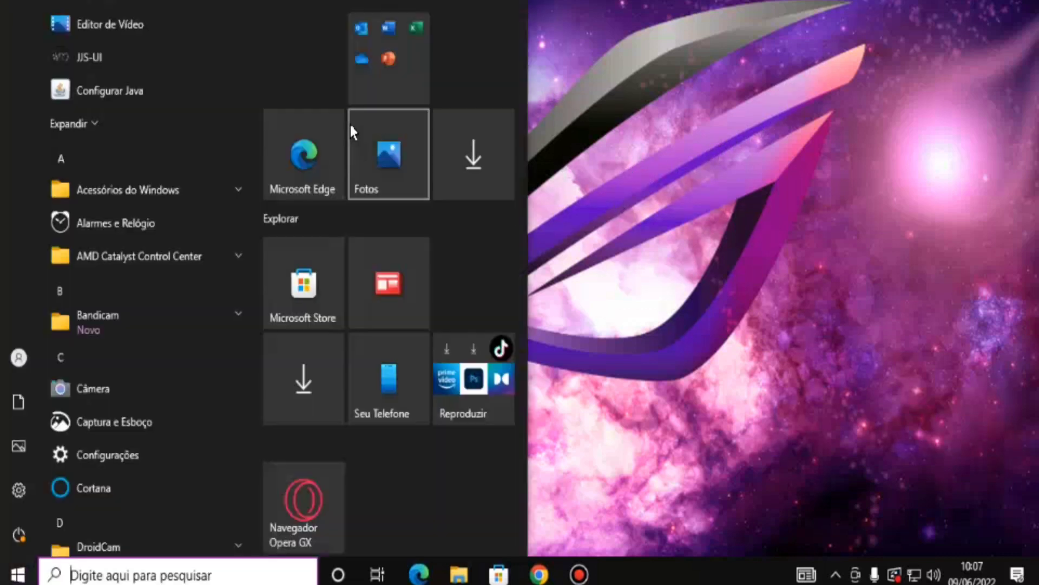
{"action": "mouse_move", "coordinate": [22, 490]}
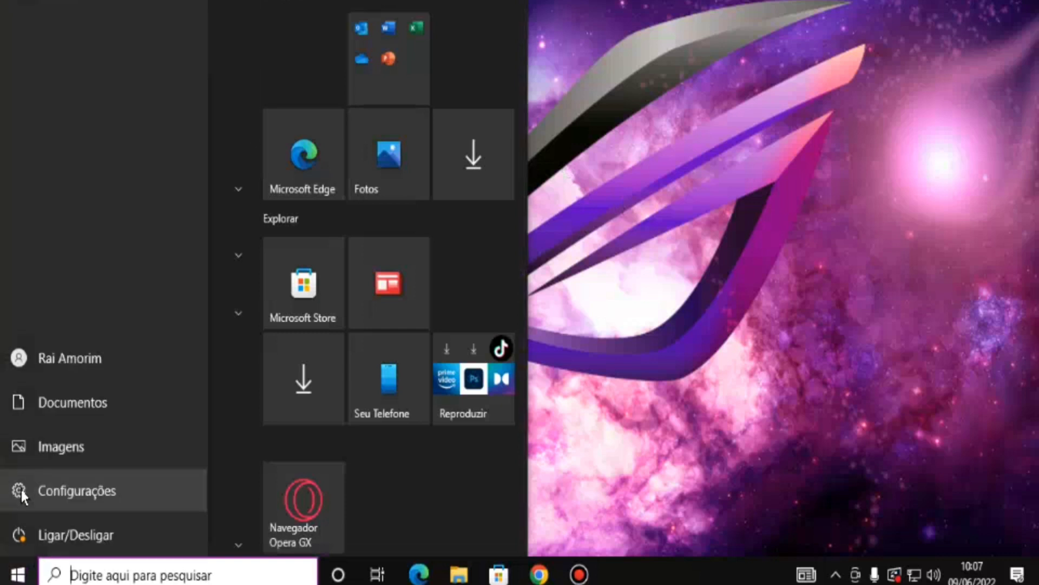
{"action": "left_click", "coordinate": [90, 496]}
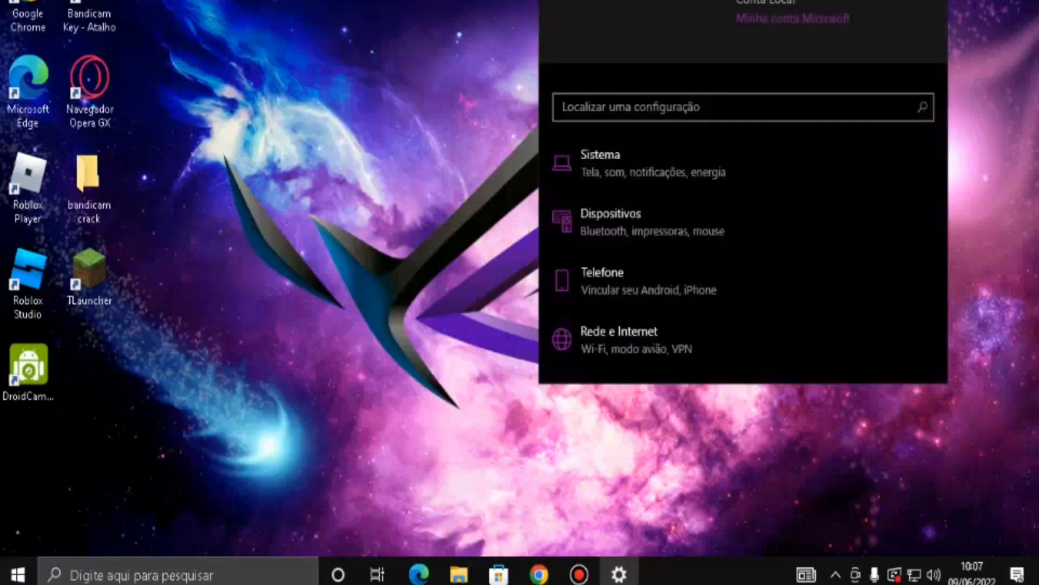
{"action": "left_click_drag", "start_coordinate": [763, 20], "coordinate": [1037, 87]}
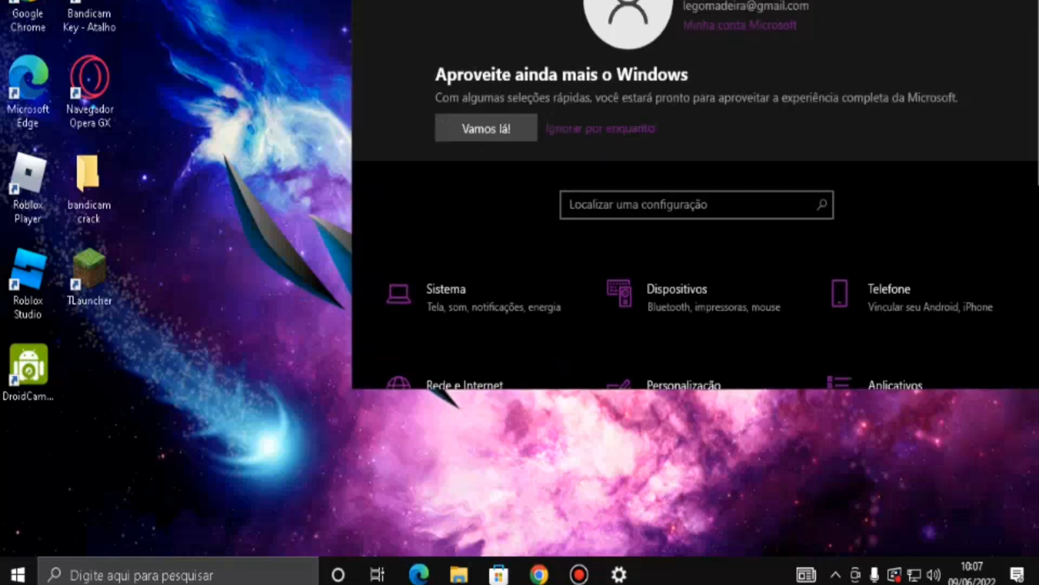
{"action": "left_click", "coordinate": [639, 205]}
{"action": "scroll", "coordinate": [506, 179], "scroll_direction": "down", "scroll_amount": 1}
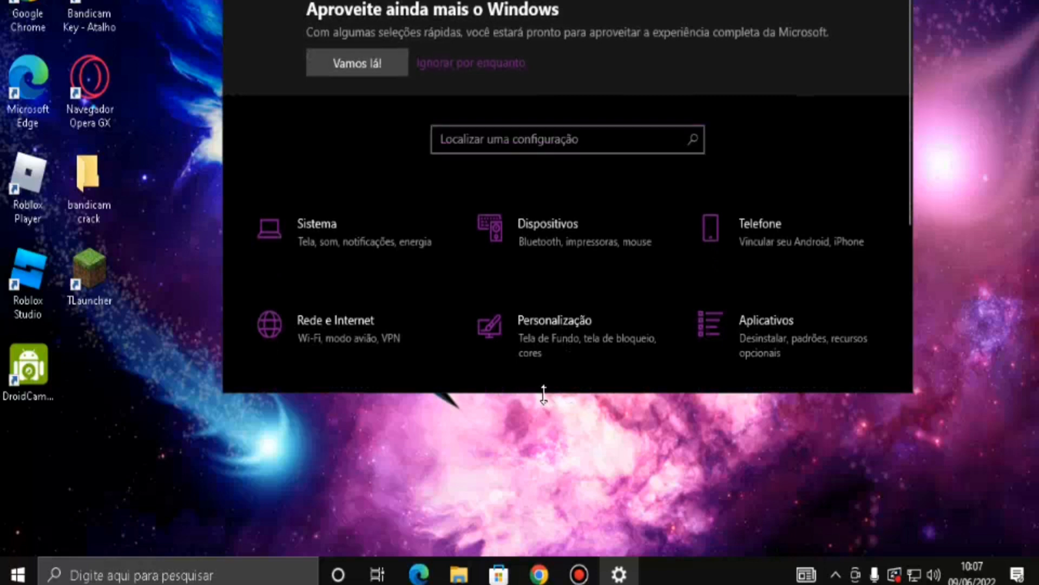
{"action": "left_click_drag", "start_coordinate": [544, 394], "coordinate": [541, 491]}
{"action": "scroll", "coordinate": [537, 468], "scroll_direction": "down", "scroll_amount": 2}
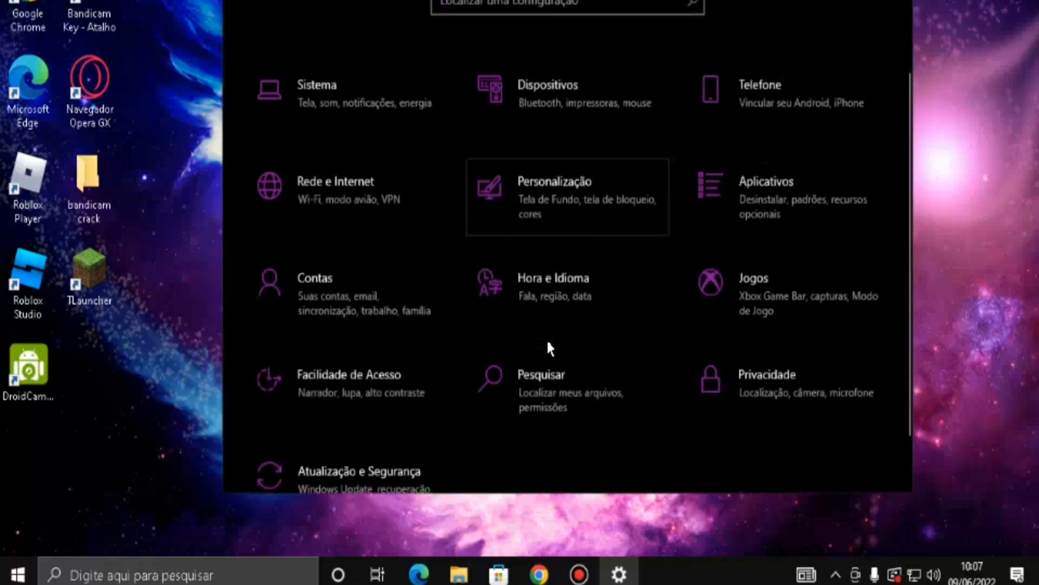
{"action": "left_click", "coordinate": [325, 415]}
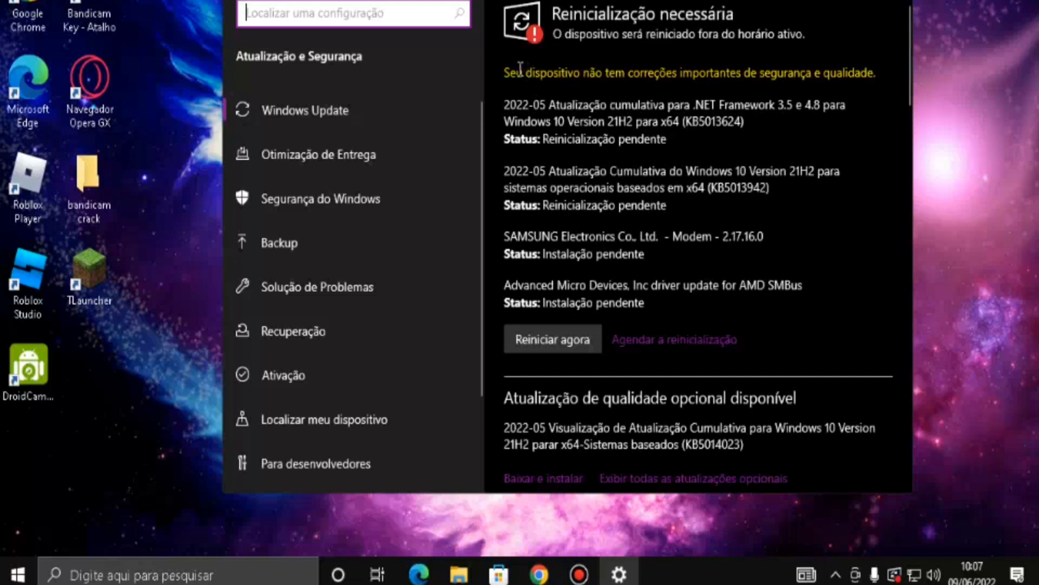
- Examine the pending updates, the optional quality update and the remaining options on the Windows Update page, and close Settings
{"action": "left_click_drag", "start_coordinate": [548, 68], "coordinate": [866, 81]}
{"action": "left_click", "coordinate": [869, 92]}
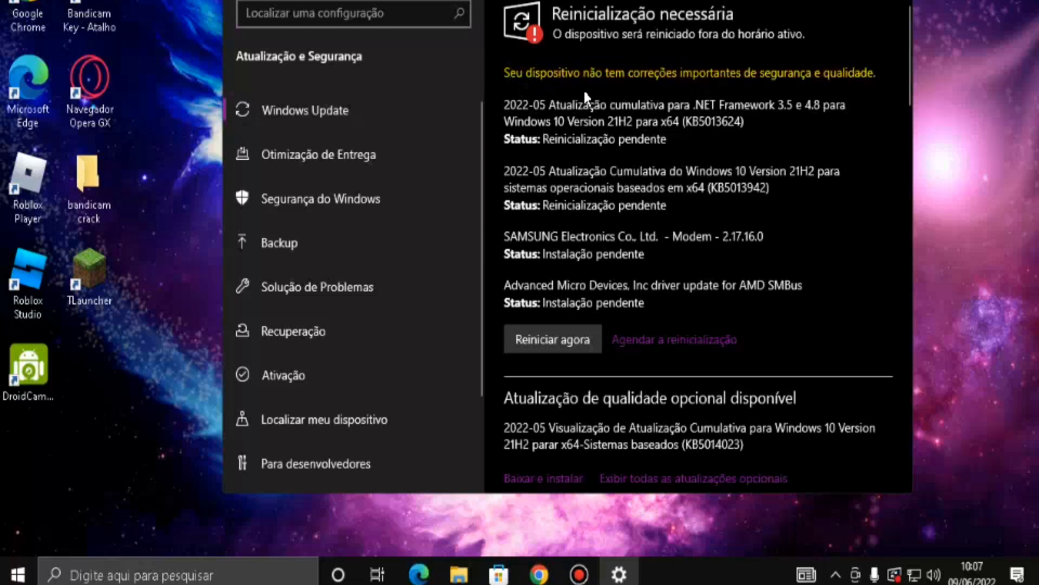
{"action": "left_click_drag", "start_coordinate": [506, 106], "coordinate": [812, 110]}
{"action": "left_click", "coordinate": [812, 125]}
{"action": "scroll", "coordinate": [769, 161], "scroll_direction": "down", "scroll_amount": 5}
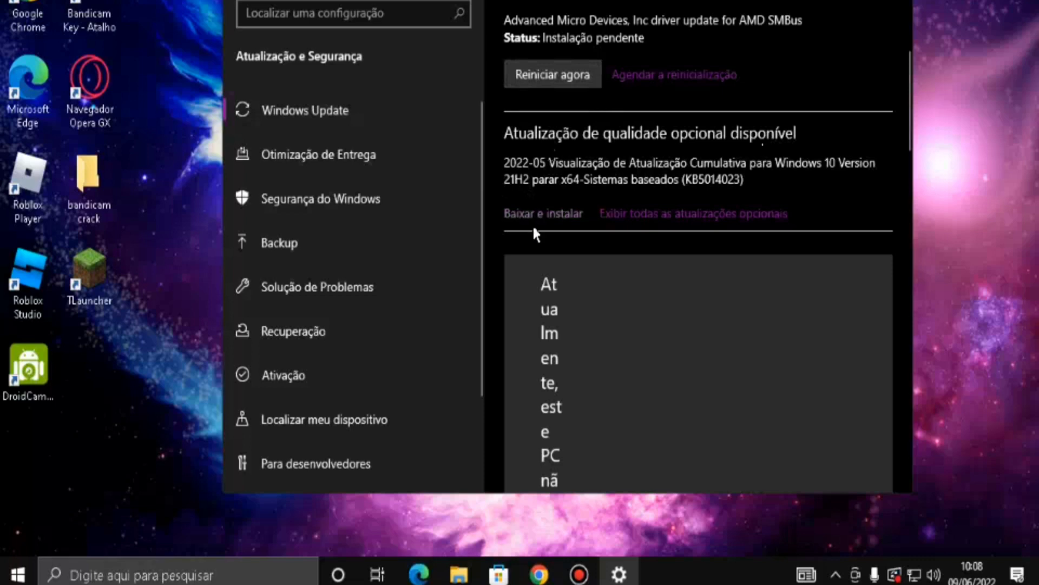
{"action": "scroll", "coordinate": [627, 262], "scroll_direction": "down", "scroll_amount": 3}
{"action": "scroll", "coordinate": [704, 219], "scroll_direction": "up", "scroll_amount": 5}
{"action": "scroll", "coordinate": [725, 218], "scroll_direction": "up", "scroll_amount": 2}
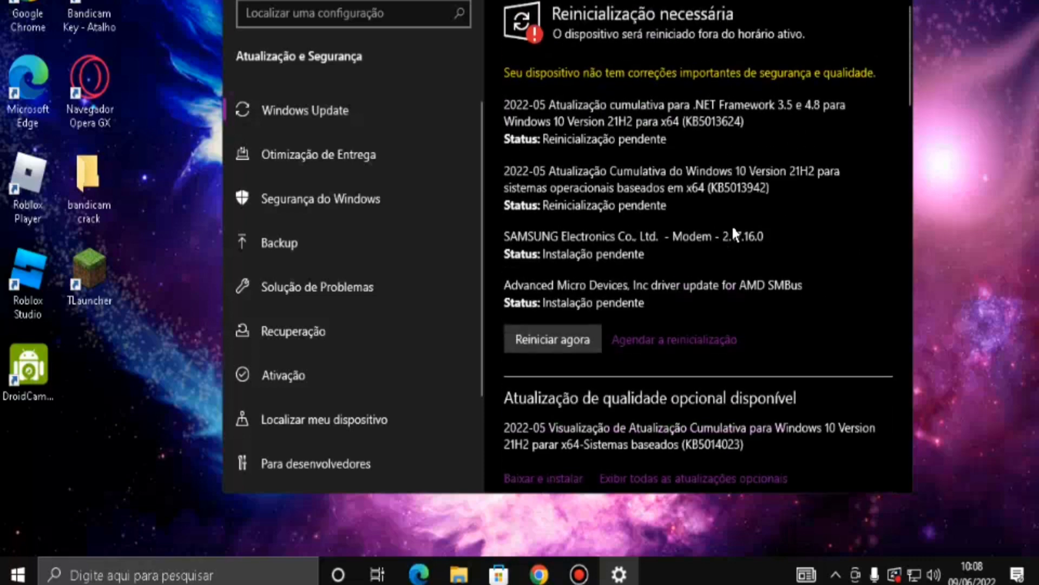
{"action": "scroll", "coordinate": [723, 219], "scroll_direction": "down", "scroll_amount": 10}
{"action": "scroll", "coordinate": [718, 216], "scroll_direction": "down", "scroll_amount": 10}
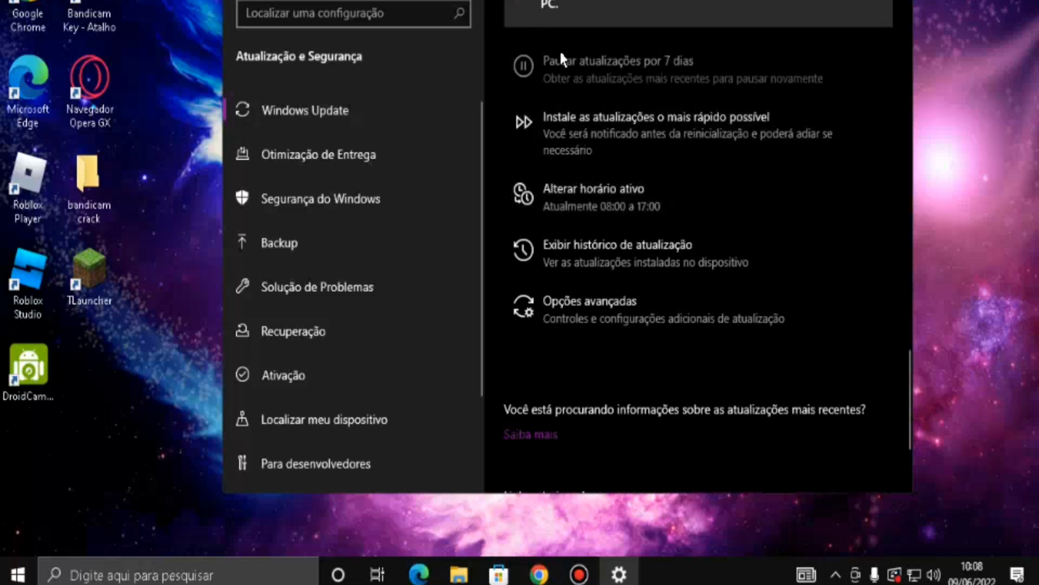
{"action": "scroll", "coordinate": [623, 51], "scroll_direction": "up", "scroll_amount": 10}
{"action": "scroll", "coordinate": [677, 41], "scroll_direction": "up", "scroll_amount": 10}
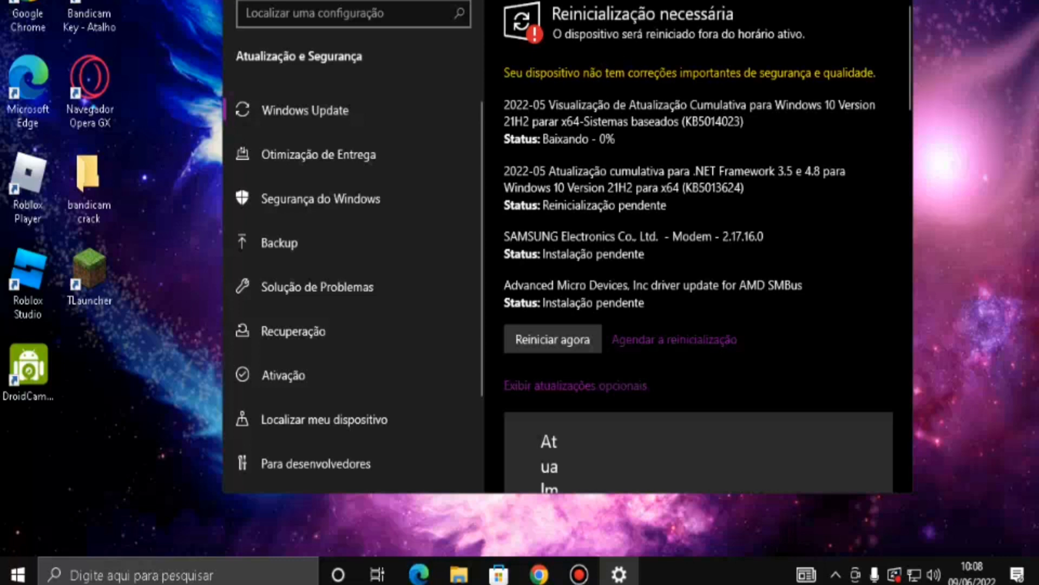
{"action": "key", "text": "alt+F4"}
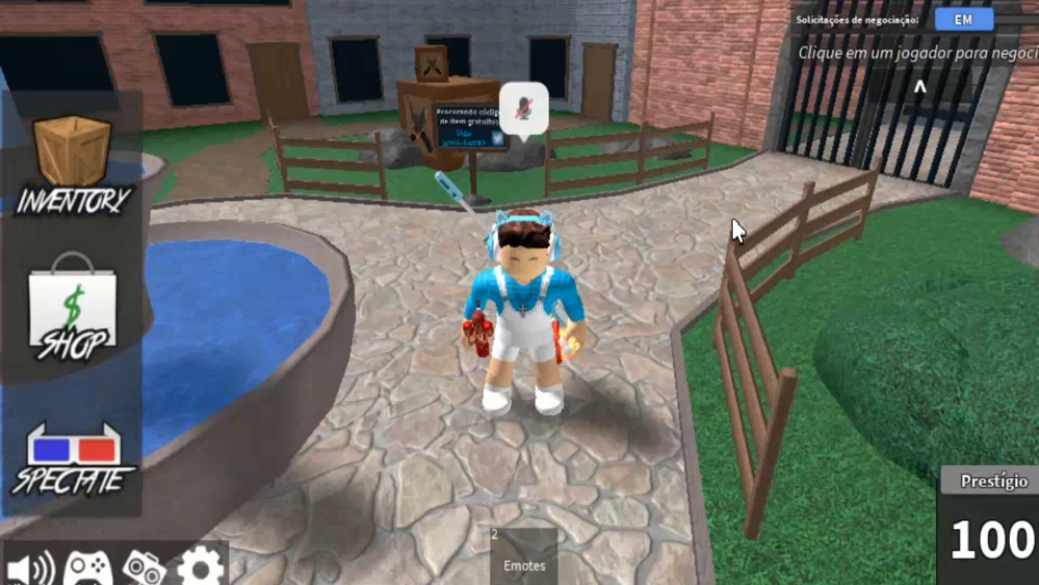
- In the Roblox game, walk the character around the lobby and turn it in several directions to check how smoothly it runs
{"action": "key", "text": "w"}
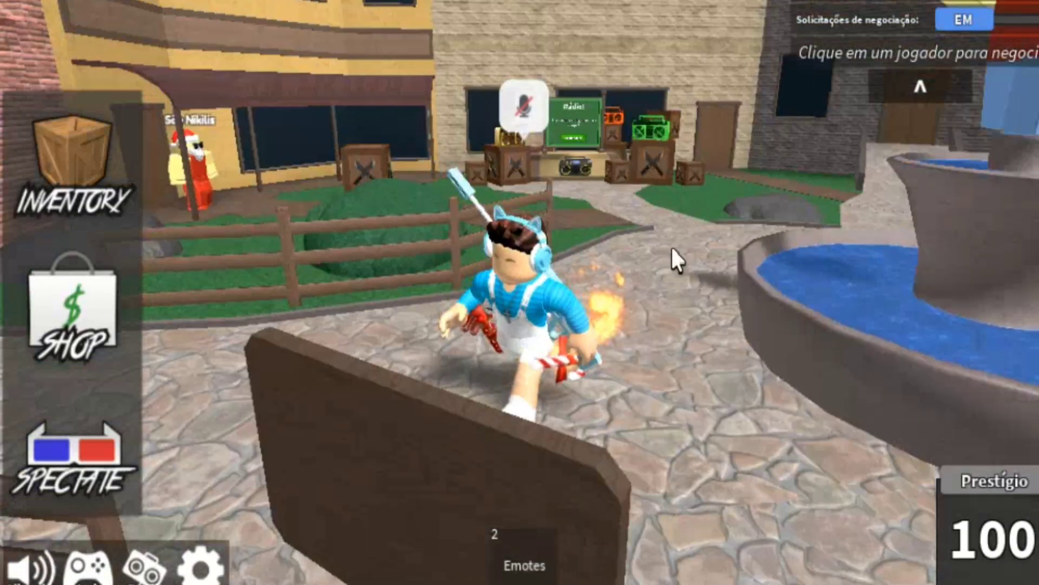
{"action": "key", "text": "s"}
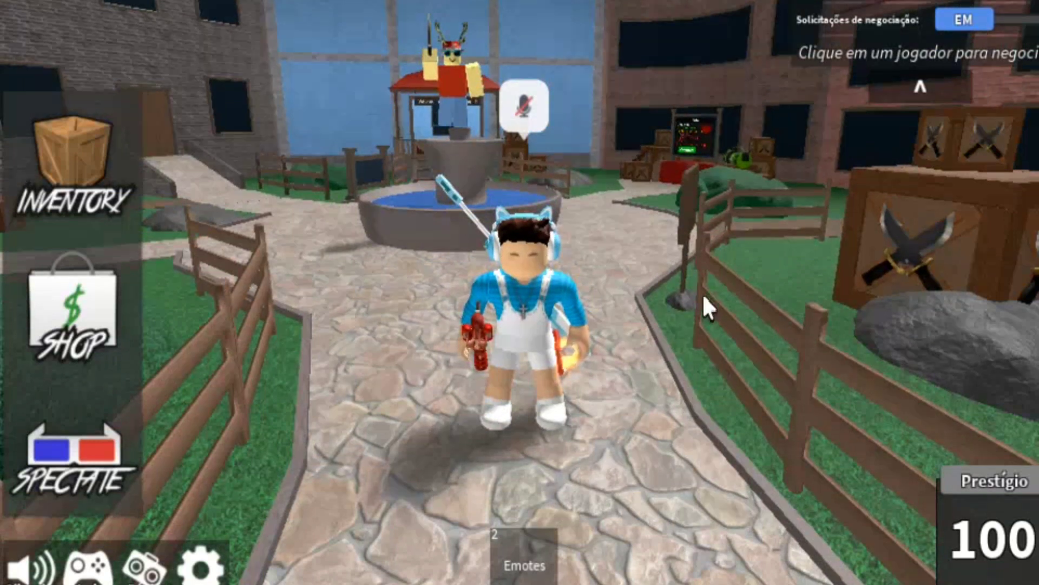
{"action": "key", "text": "w"}
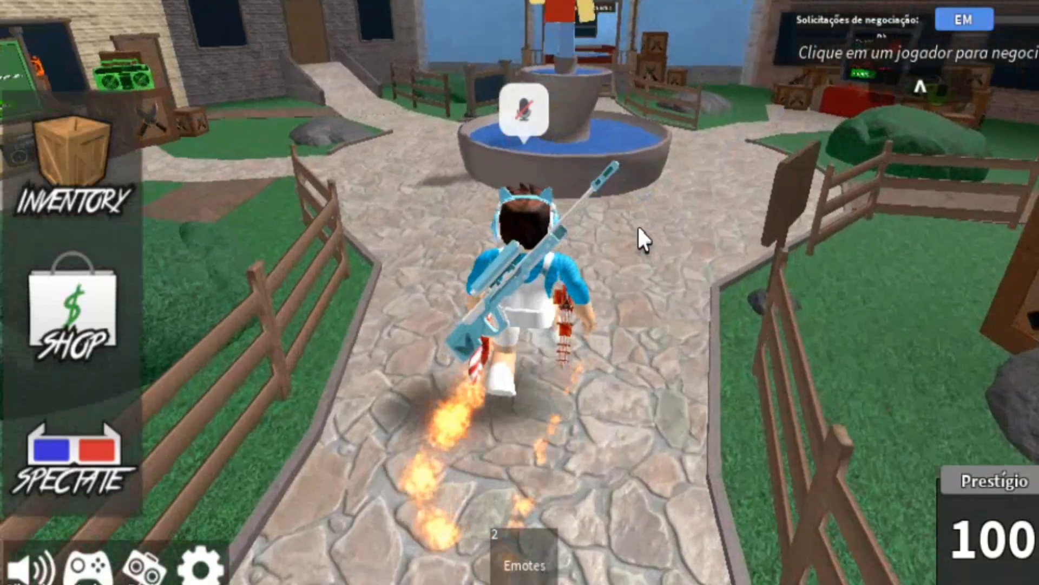
{"action": "key", "text": "d"}
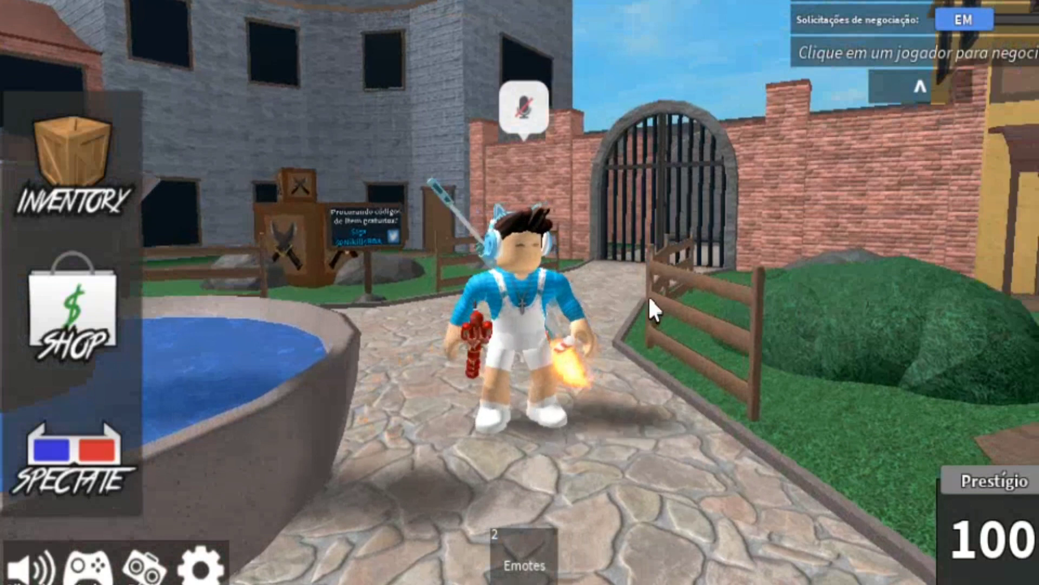
{"action": "scroll", "coordinate": [651, 296], "scroll_direction": "up", "scroll_amount": 2}
{"action": "key", "text": "a"}
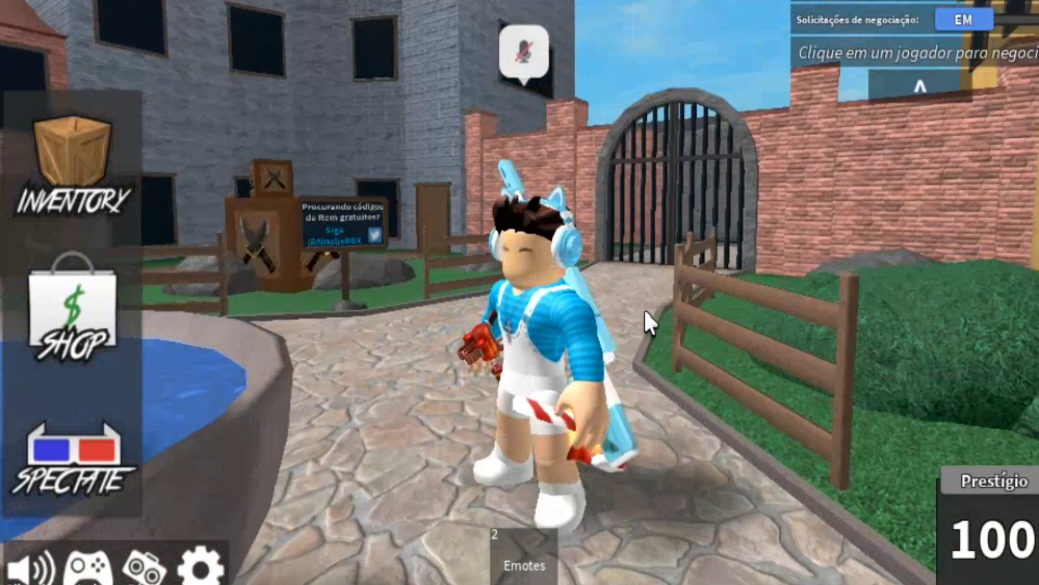
{"action": "key", "text": "s"}
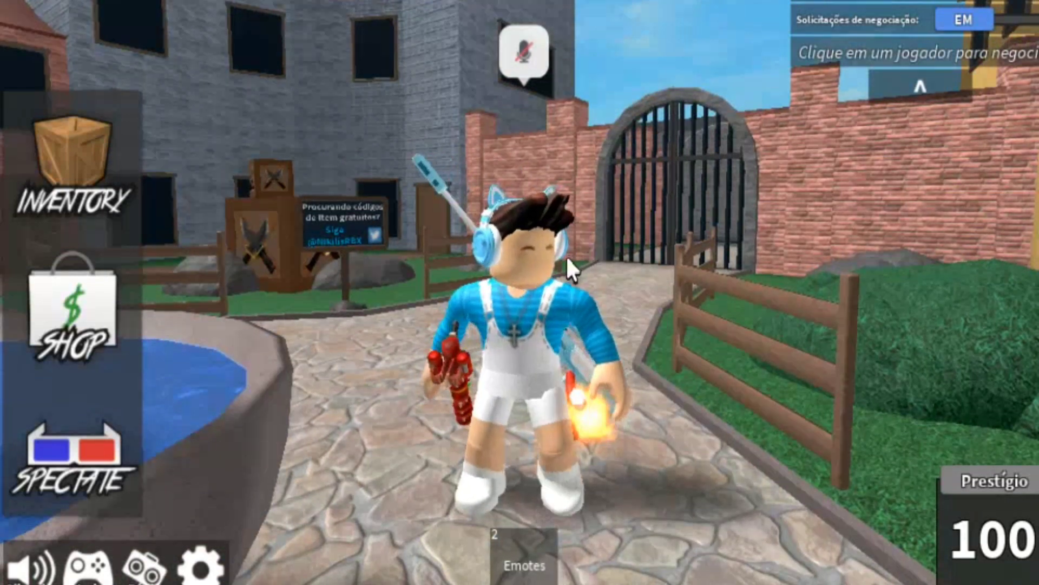
{"action": "key", "text": "a"}
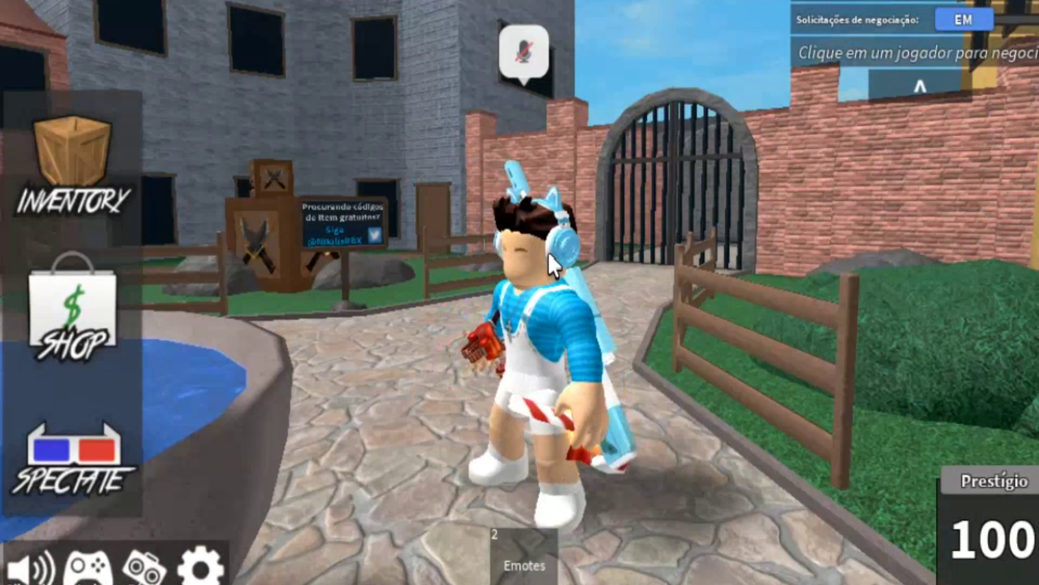
{"action": "key", "text": "s"}
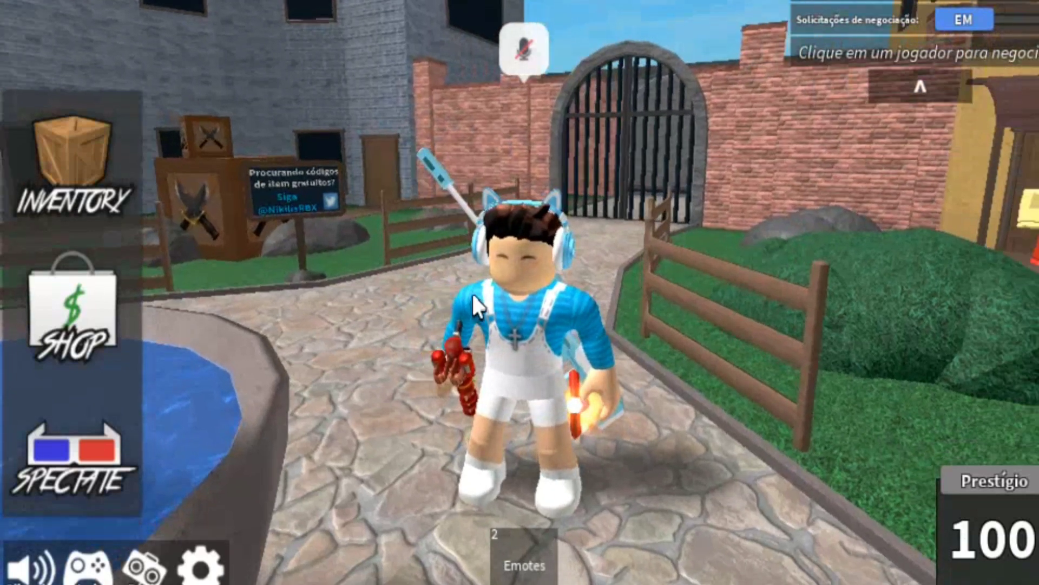
- Run the character past the lobby fountain and up into the map voting pavilion
{"action": "left_click_drag", "start_coordinate": [472, 292], "coordinate": [498, 293]}
{"action": "key", "text": "w"}
{"action": "key", "text": "w"}
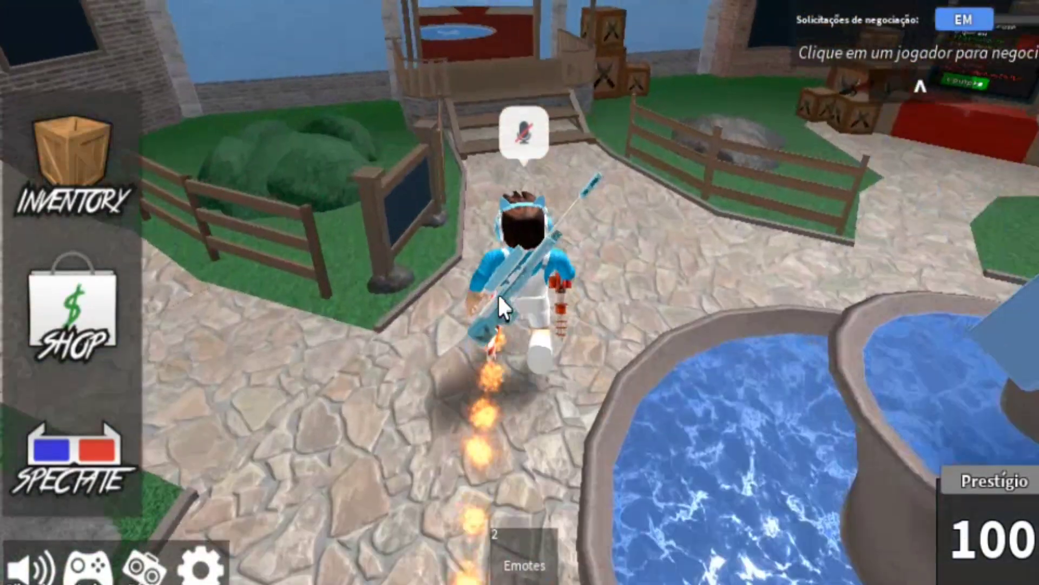
{"action": "key", "text": "w"}
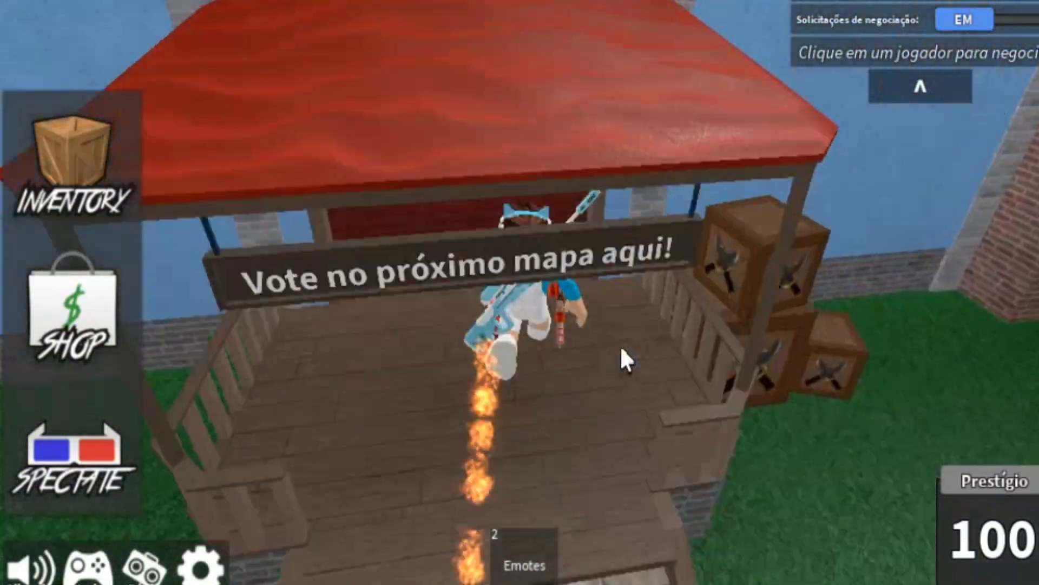
- Run the character through the lobby building and up the stairs to the upper floor, and turn it to face the camera by the railing
{"action": "key", "text": "w"}
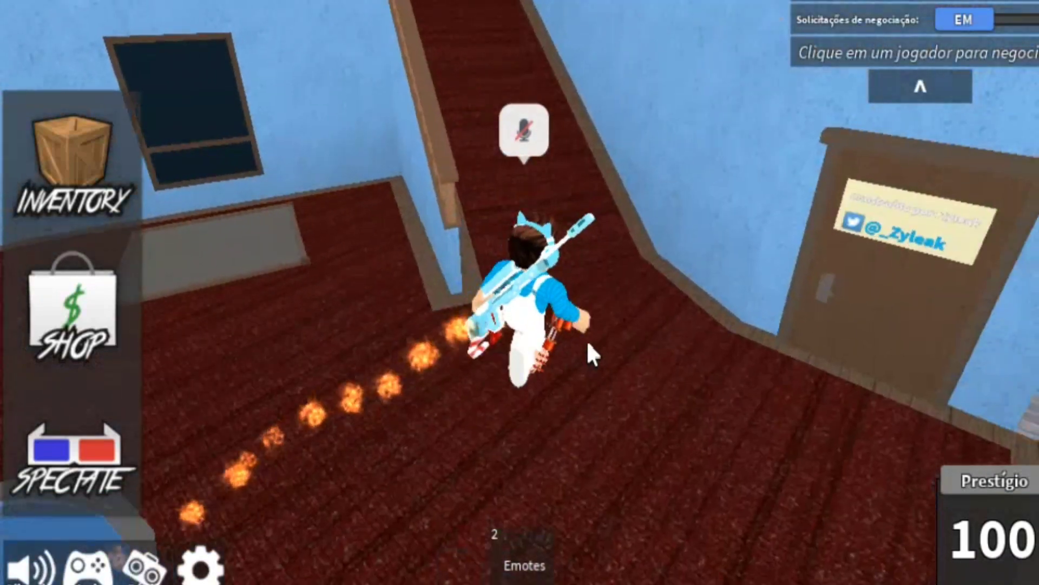
{"action": "key", "text": "w"}
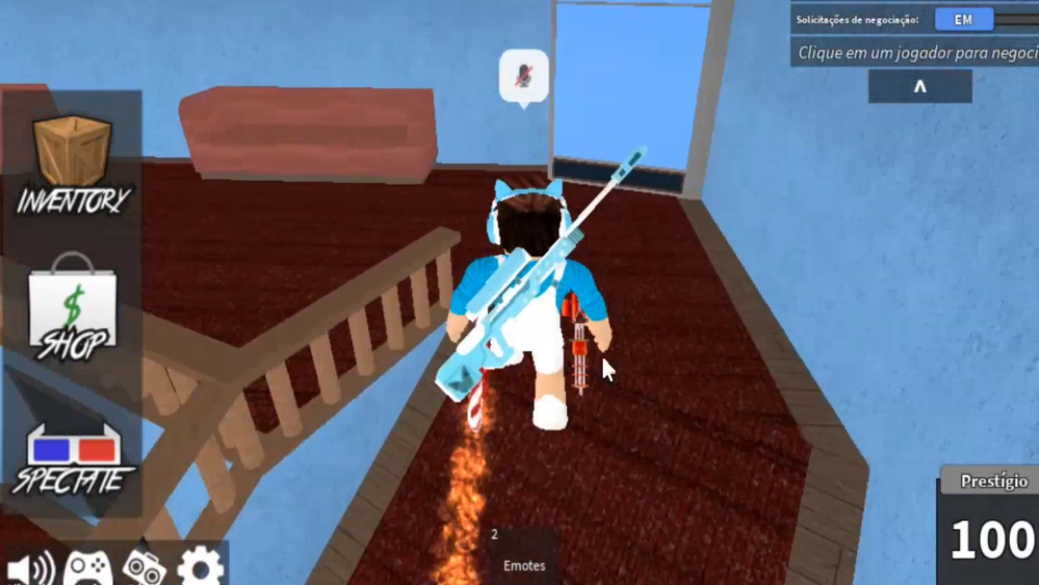
{"action": "key", "text": "w"}
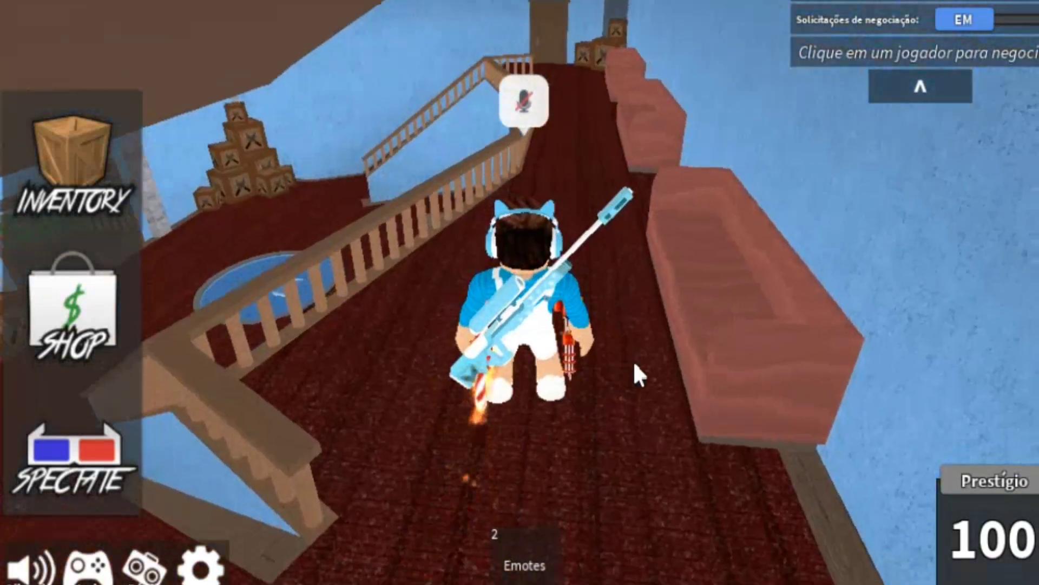
{"action": "key", "text": "s"}
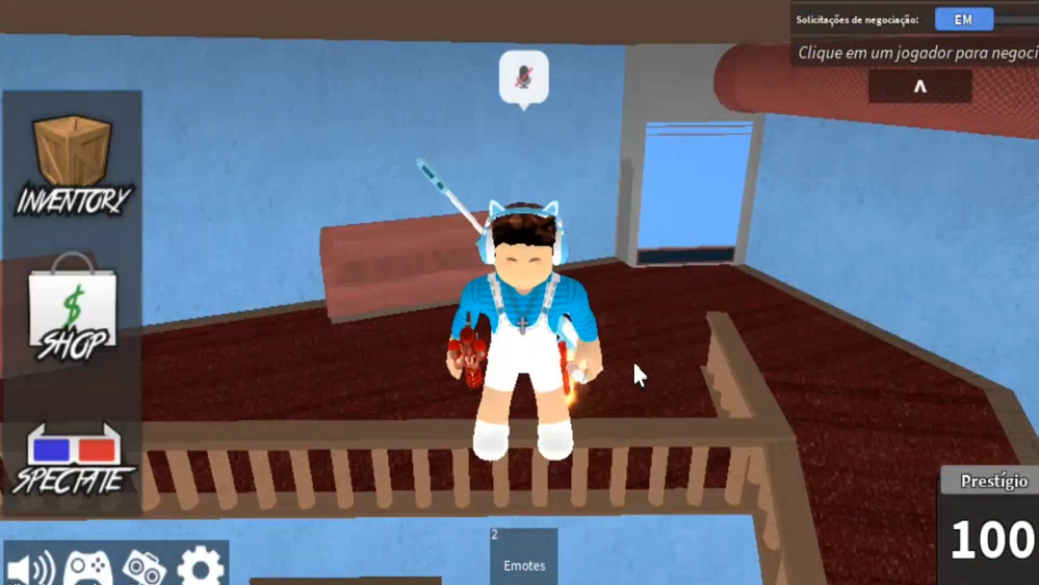
{"action": "key", "text": "s"}
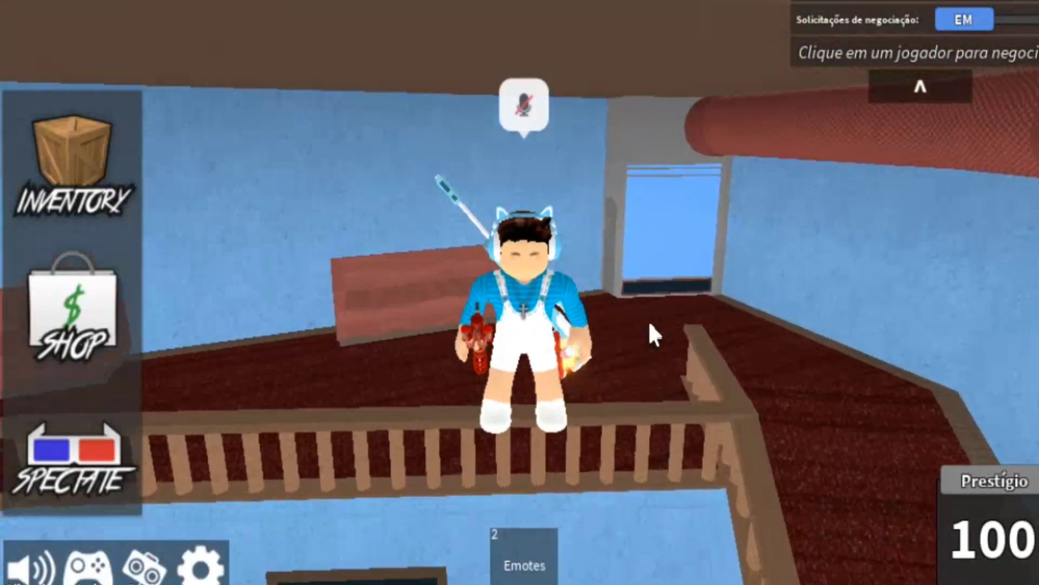
- Open the character's emotes and play the dab emote in slot 5 and the sitting emote in slot 3
{"action": "left_click", "coordinate": [535, 549]}
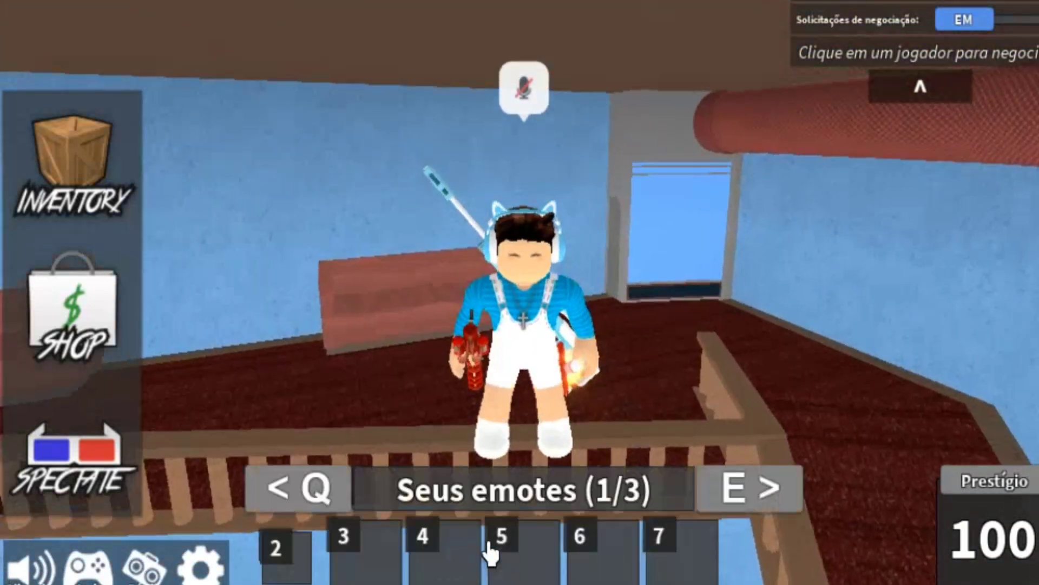
{"action": "left_click", "coordinate": [503, 571]}
{"action": "left_click", "coordinate": [520, 561]}
{"action": "left_click", "coordinate": [512, 569]}
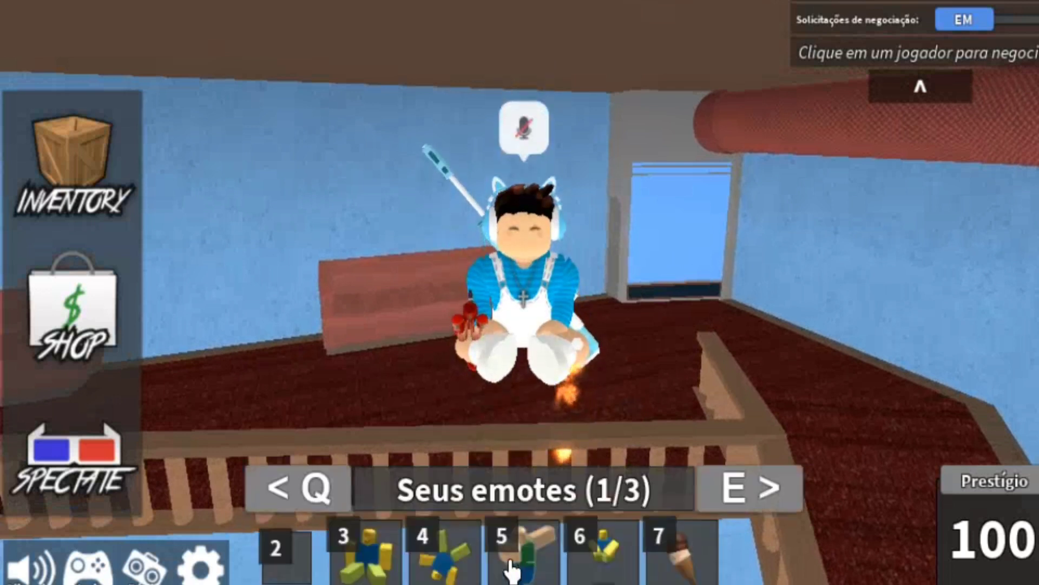
{"action": "left_click", "coordinate": [499, 566]}
{"action": "left_click", "coordinate": [495, 552]}
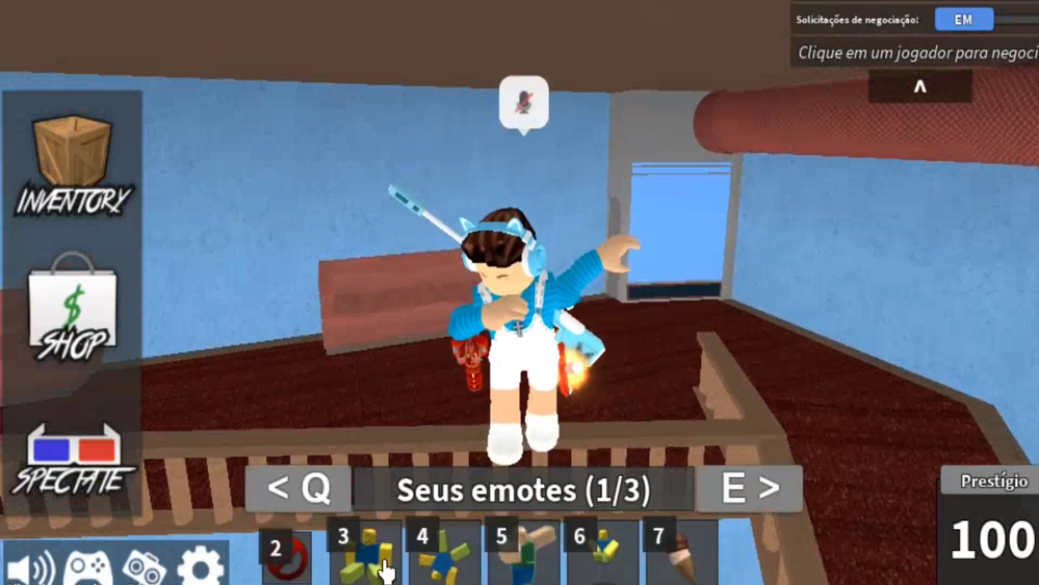
{"action": "left_click", "coordinate": [368, 565]}
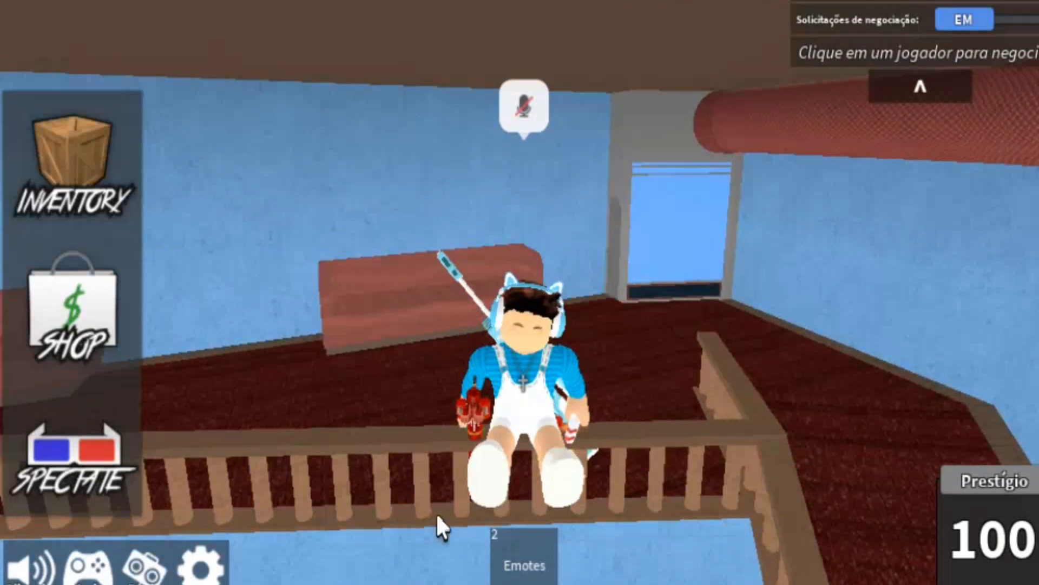